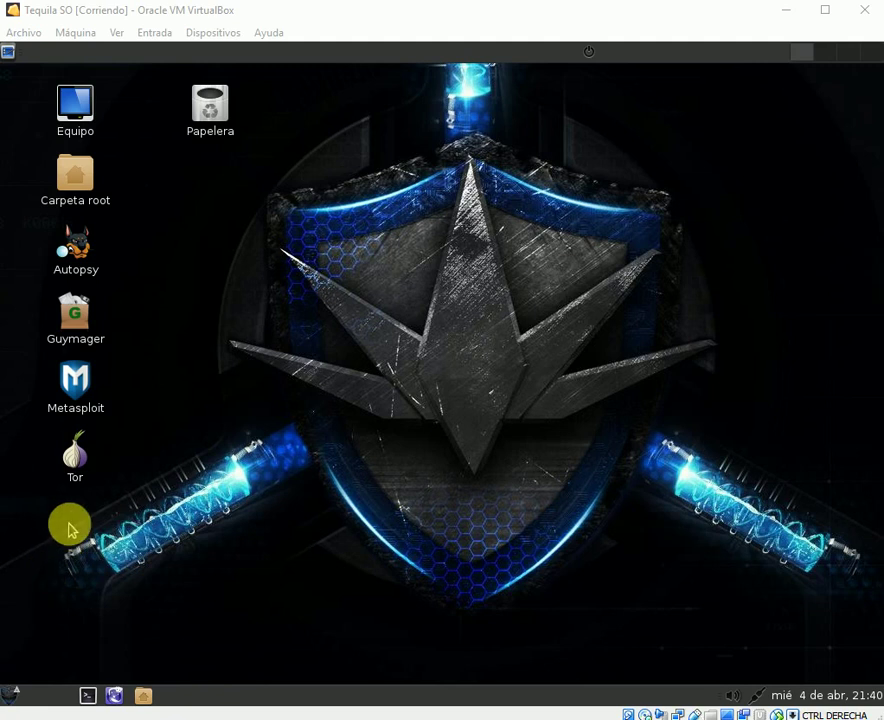
- Look through the Sistema, Lugares and Sonido & Video application categories, and launch Arduino
{"action": "left_click", "coordinate": [17, 695]}
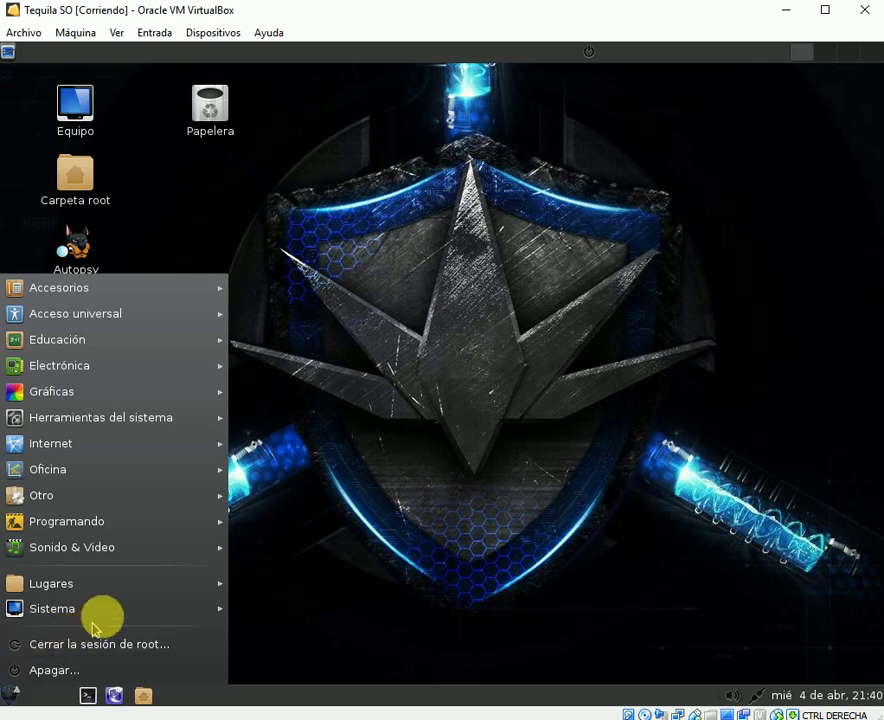
{"action": "mouse_move", "coordinate": [112, 611]}
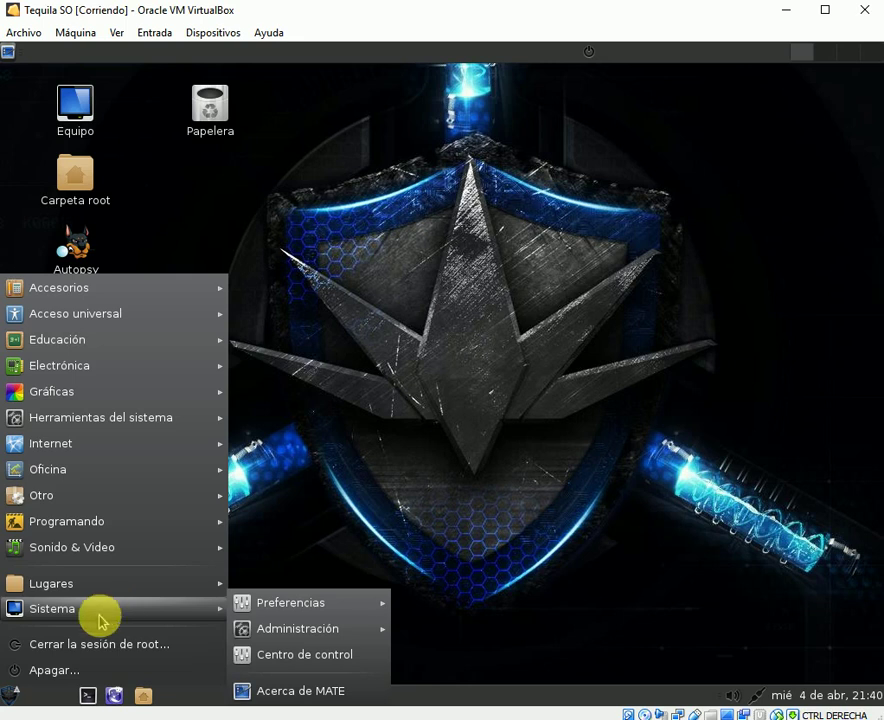
{"action": "mouse_move", "coordinate": [127, 586]}
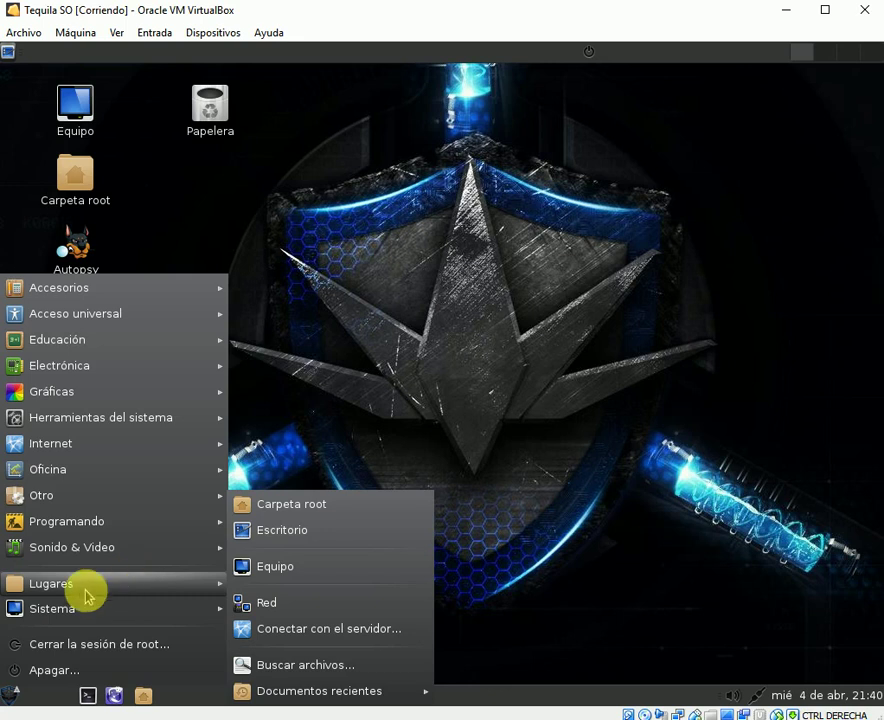
{"action": "mouse_move", "coordinate": [133, 556]}
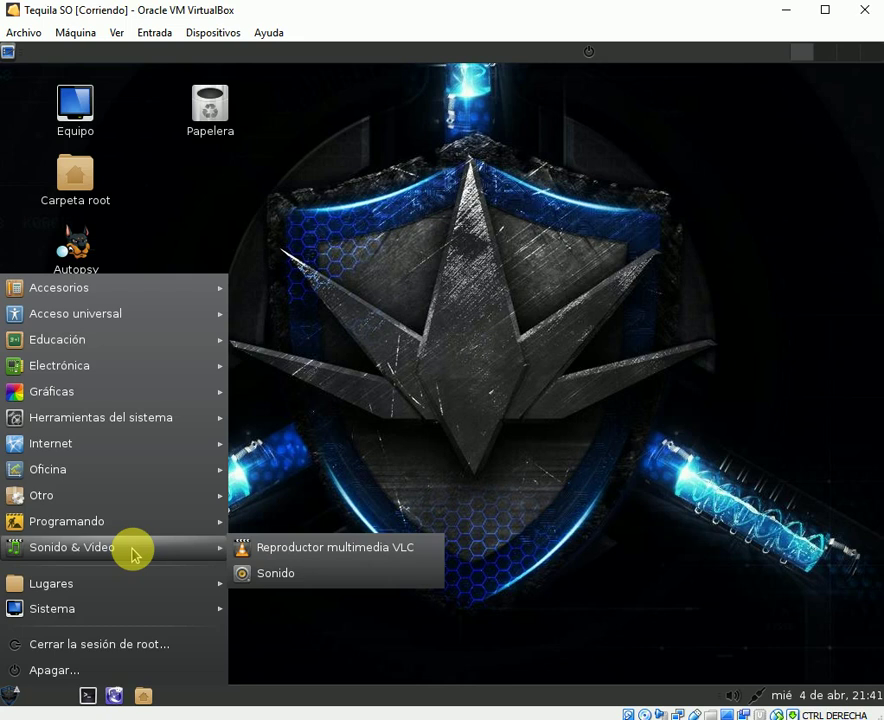
{"action": "mouse_move", "coordinate": [143, 524]}
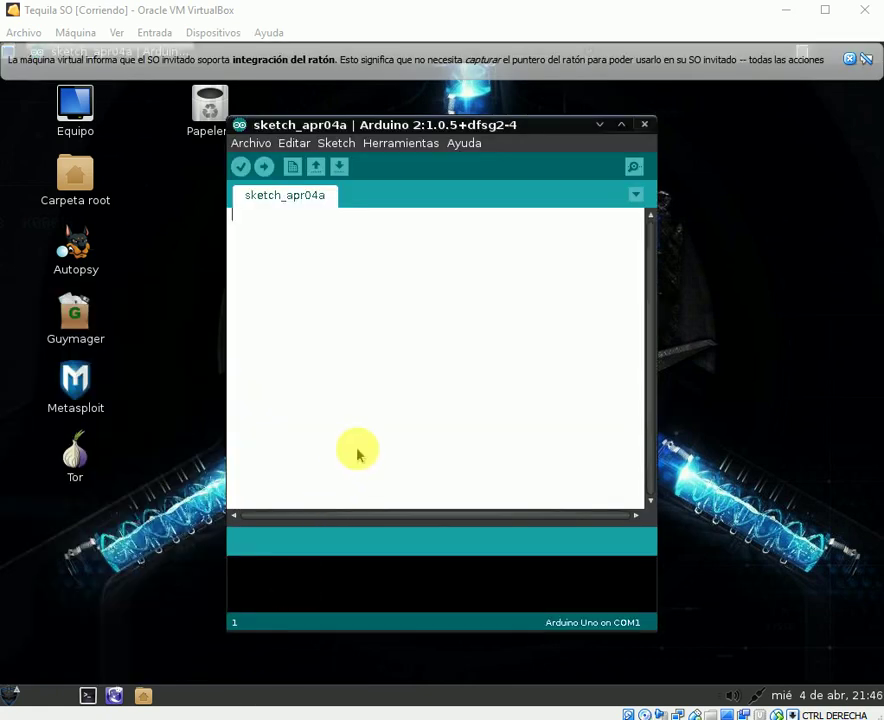
- Open the ButtonMouseControl example sketch from the Mouse group of the 09.USB examples
{"action": "left_click", "coordinate": [259, 146]}
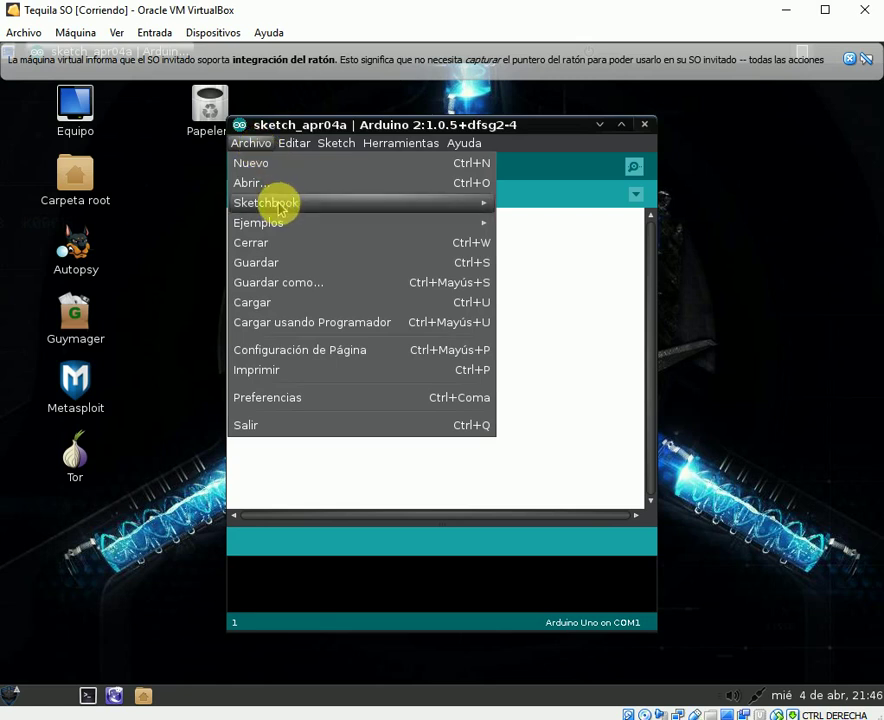
{"action": "mouse_move", "coordinate": [282, 220]}
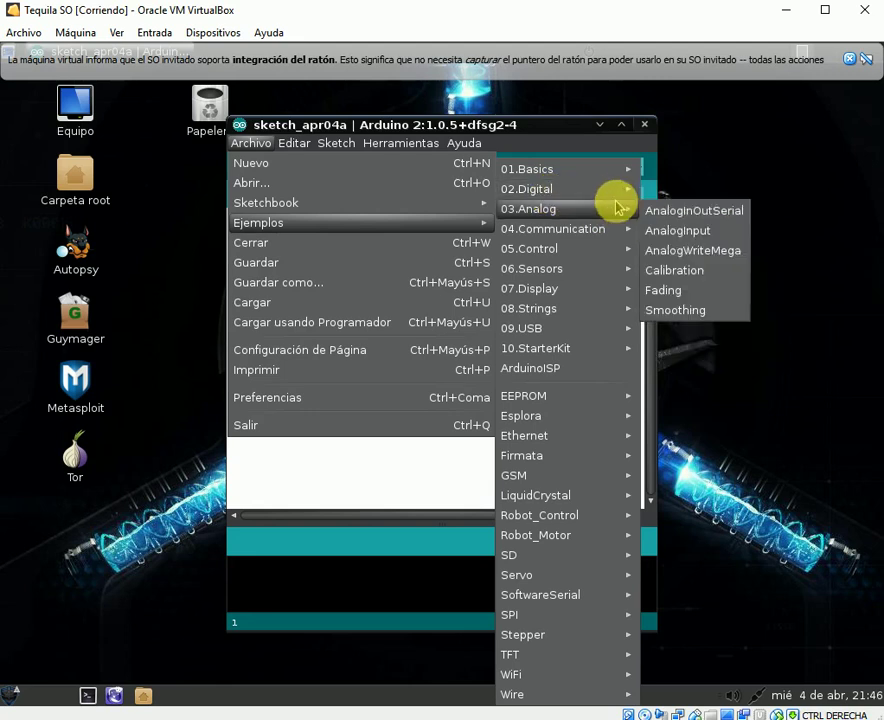
{"action": "mouse_move", "coordinate": [620, 194]}
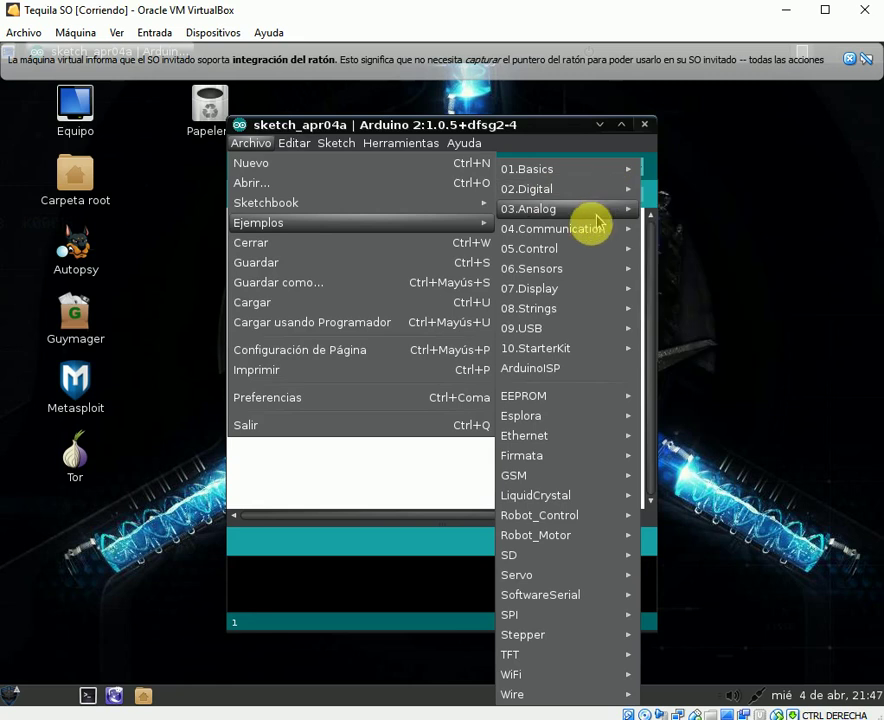
{"action": "mouse_move", "coordinate": [577, 258]}
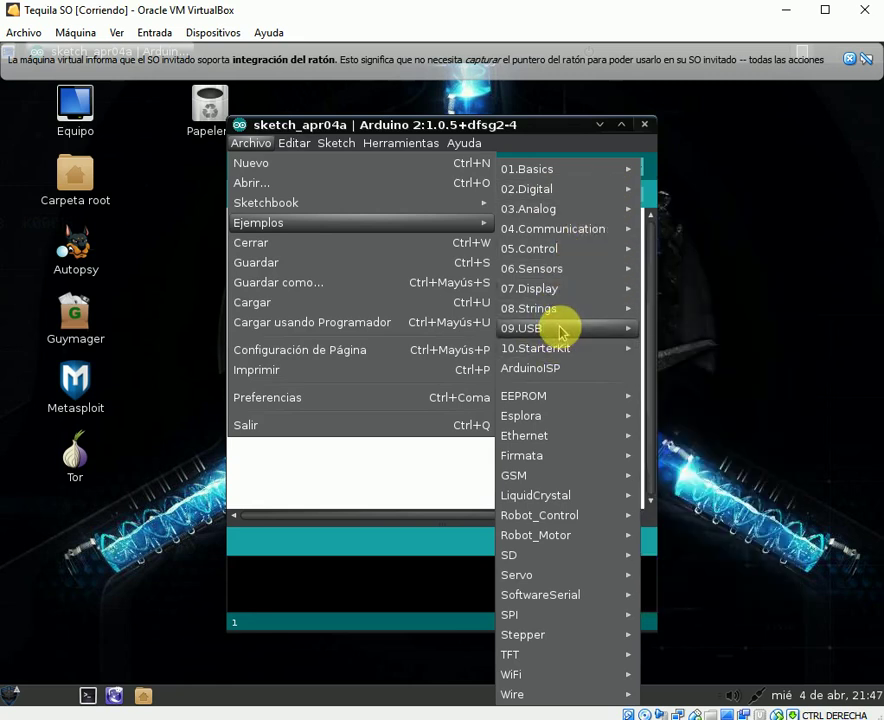
{"action": "mouse_move", "coordinate": [562, 333]}
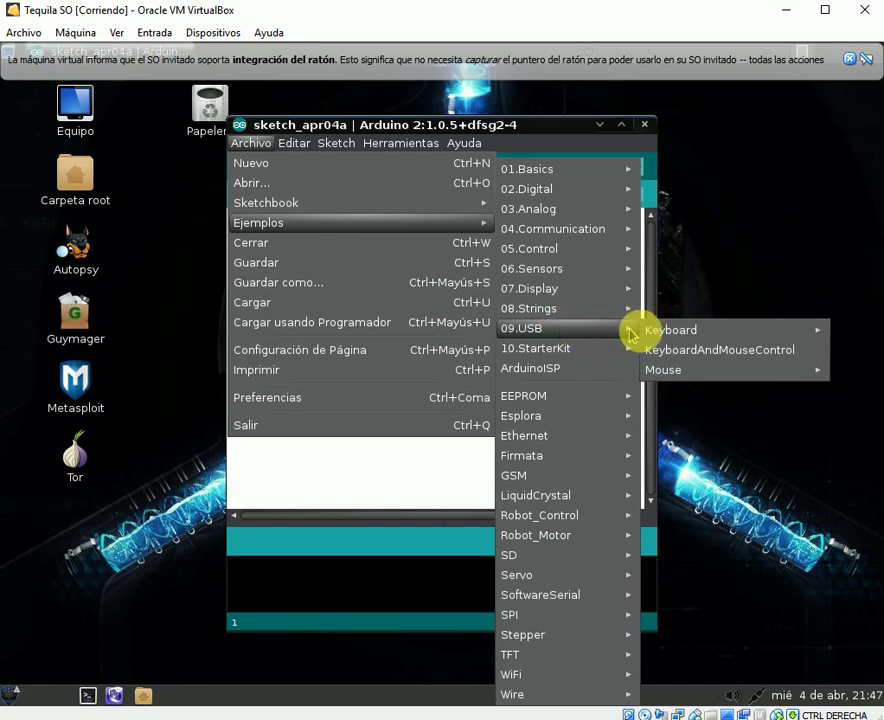
{"action": "mouse_move", "coordinate": [652, 335]}
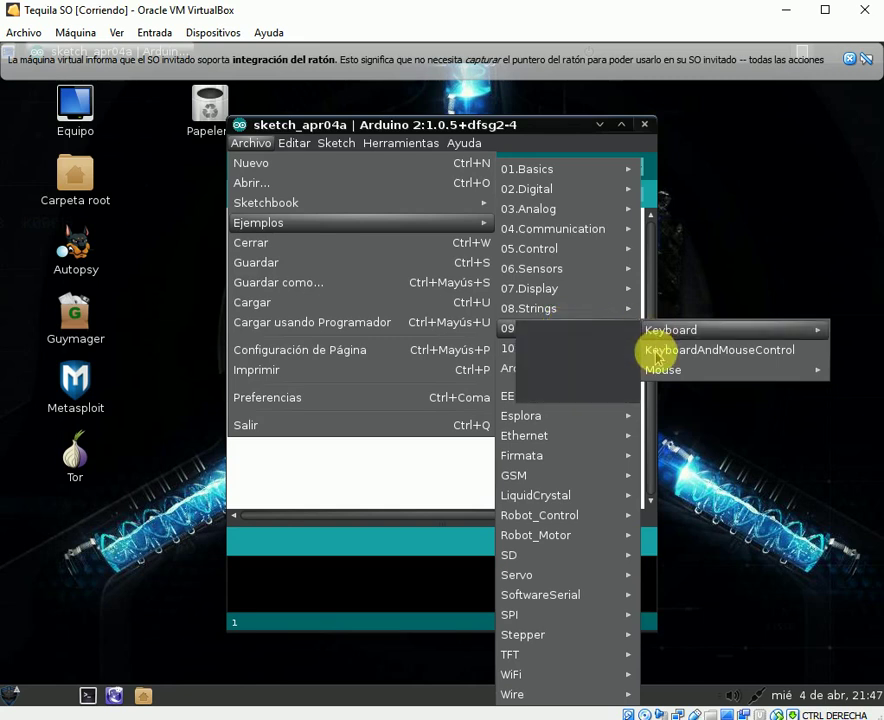
{"action": "mouse_move", "coordinate": [660, 372]}
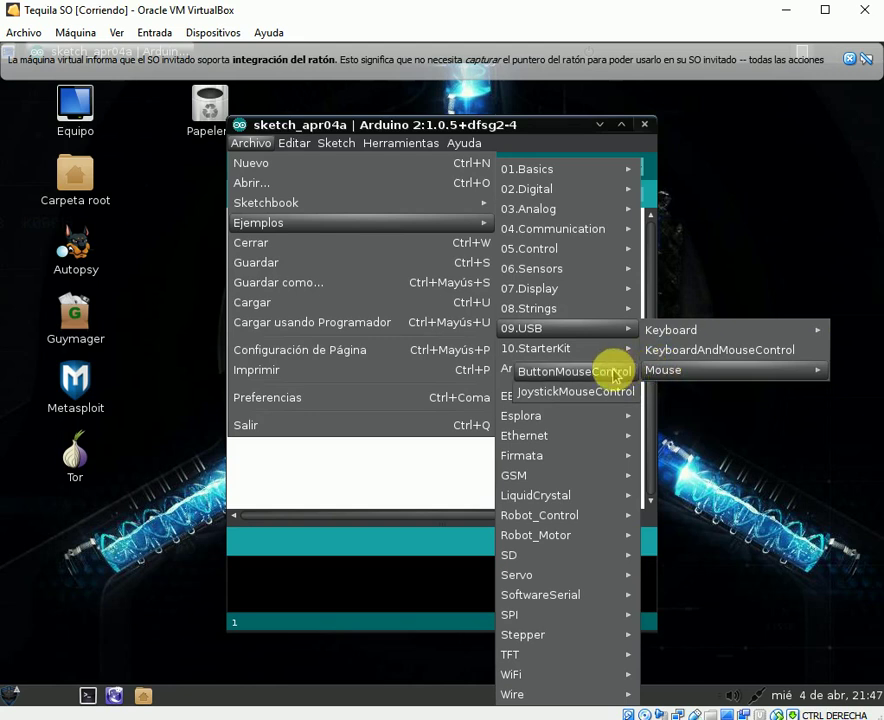
{"action": "left_click", "coordinate": [612, 374]}
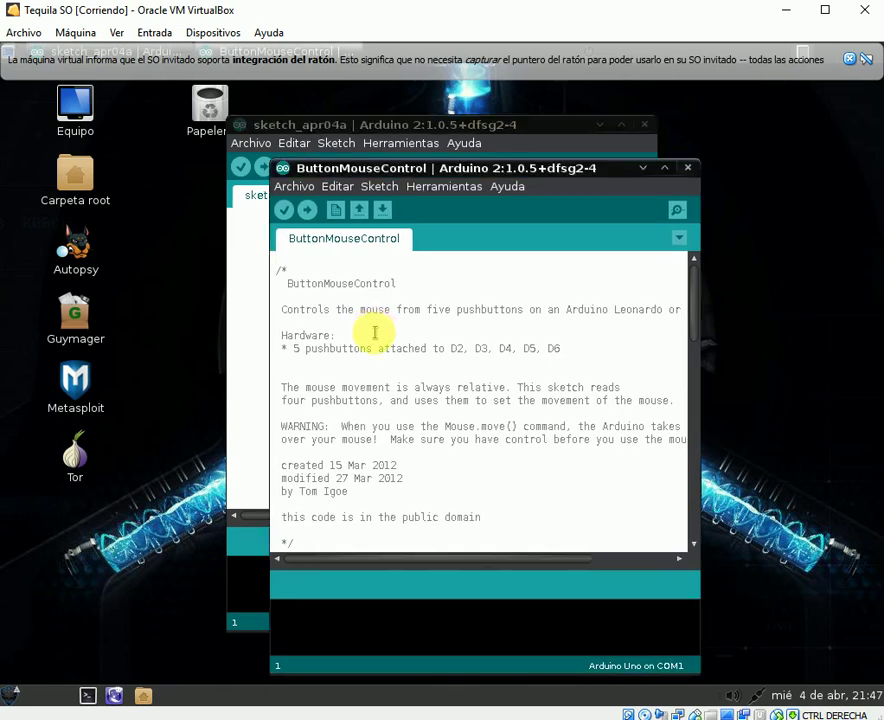
- Read the ButtonMouseControl sketch's header comments and pin definitions, and close both Arduino windows
{"action": "scroll", "coordinate": [373, 333], "scroll_direction": "down", "scroll_amount": 1}
{"action": "scroll", "coordinate": [371, 348], "scroll_direction": "up", "scroll_amount": 1}
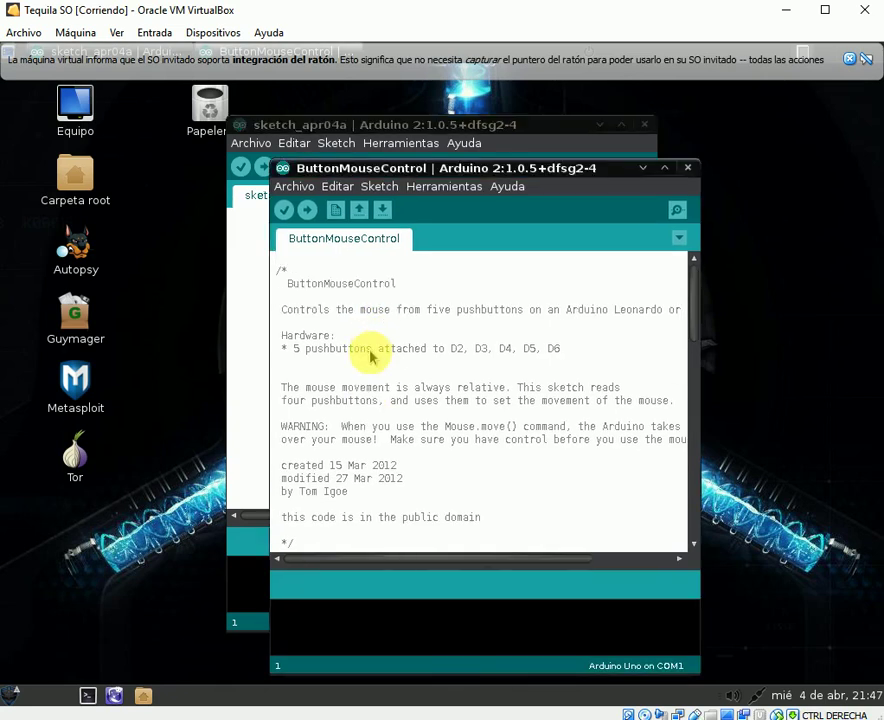
{"action": "scroll", "coordinate": [371, 355], "scroll_direction": "down", "scroll_amount": 1}
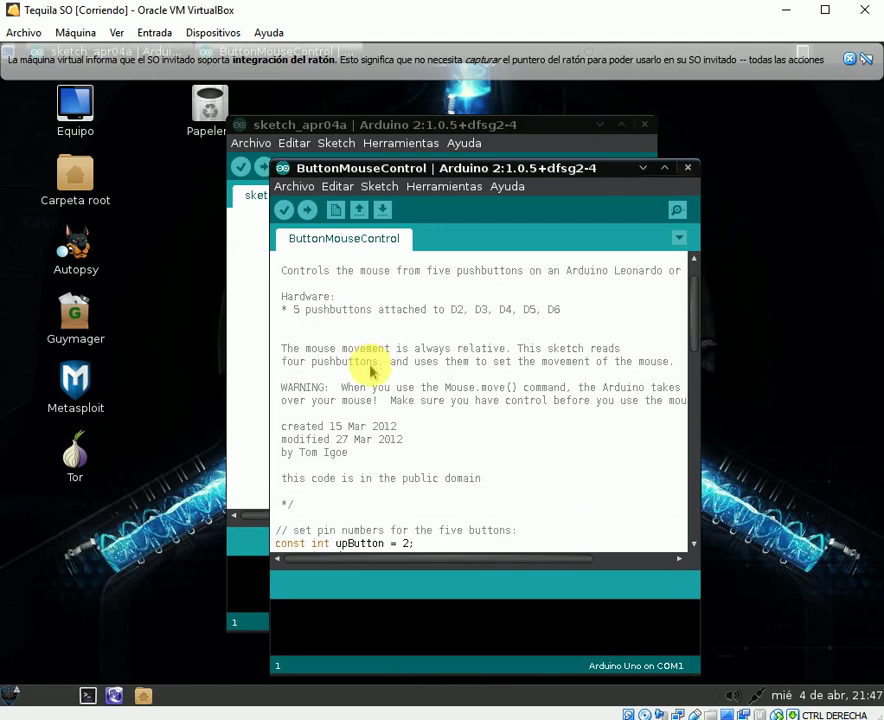
{"action": "scroll", "coordinate": [371, 370], "scroll_direction": "down", "scroll_amount": 2}
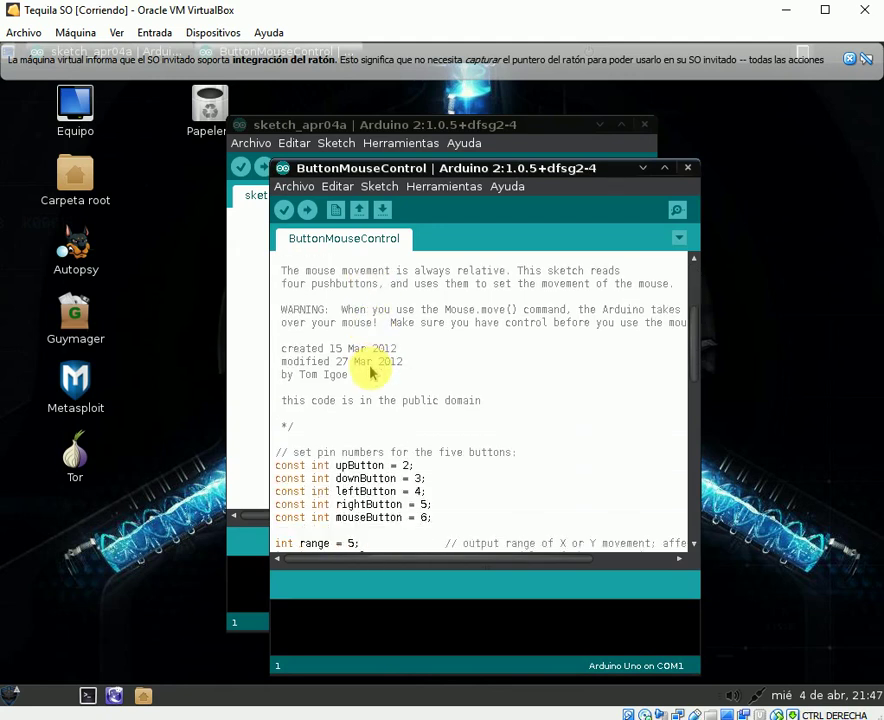
{"action": "scroll", "coordinate": [370, 372], "scroll_direction": "up", "scroll_amount": 3}
{"action": "scroll", "coordinate": [370, 372], "scroll_direction": "down", "scroll_amount": 2}
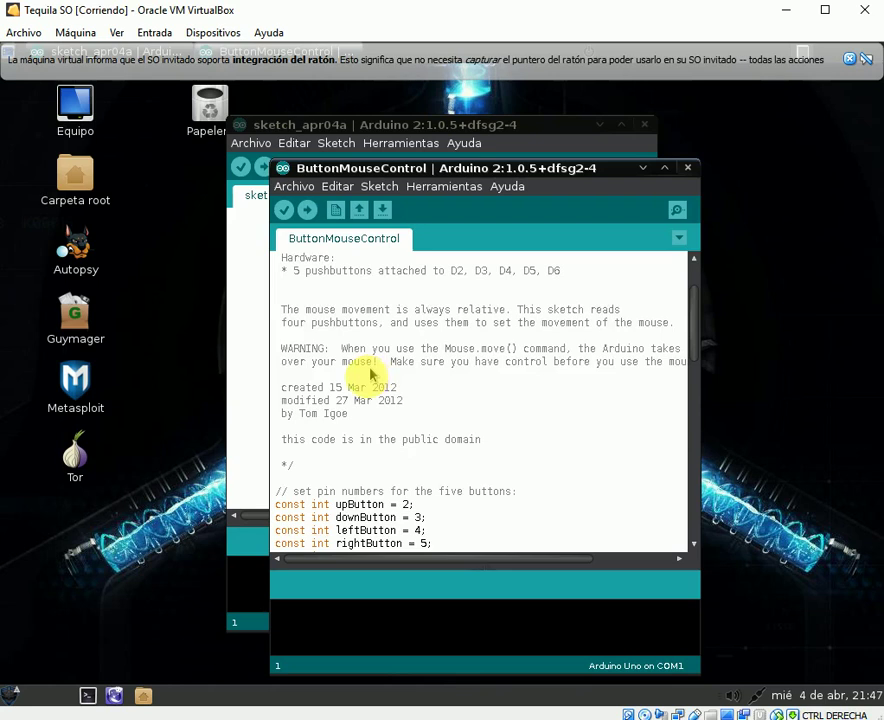
{"action": "scroll", "coordinate": [371, 385], "scroll_direction": "down", "scroll_amount": 3}
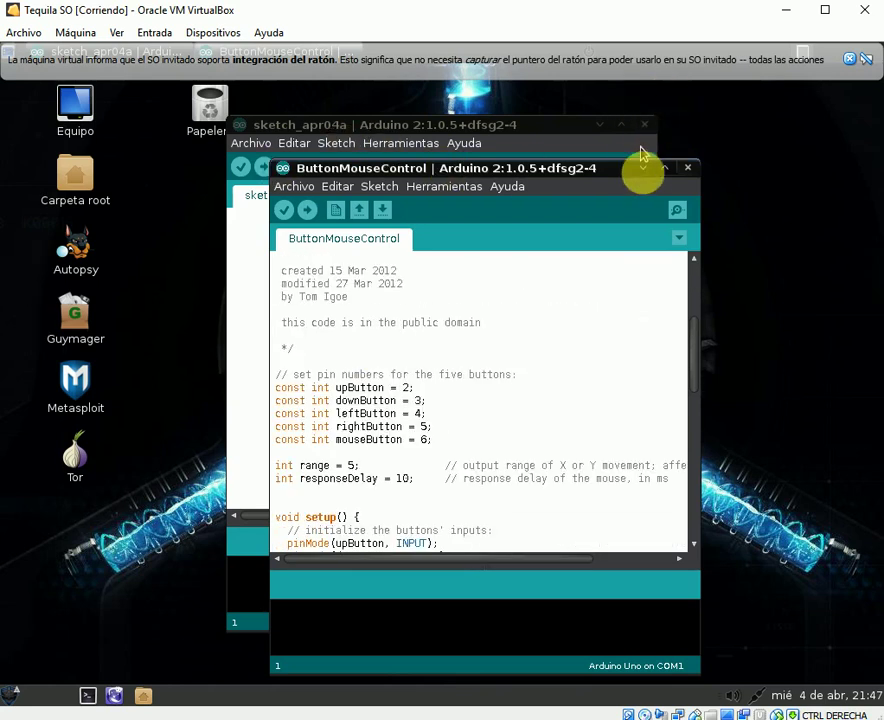
{"action": "left_click", "coordinate": [688, 169]}
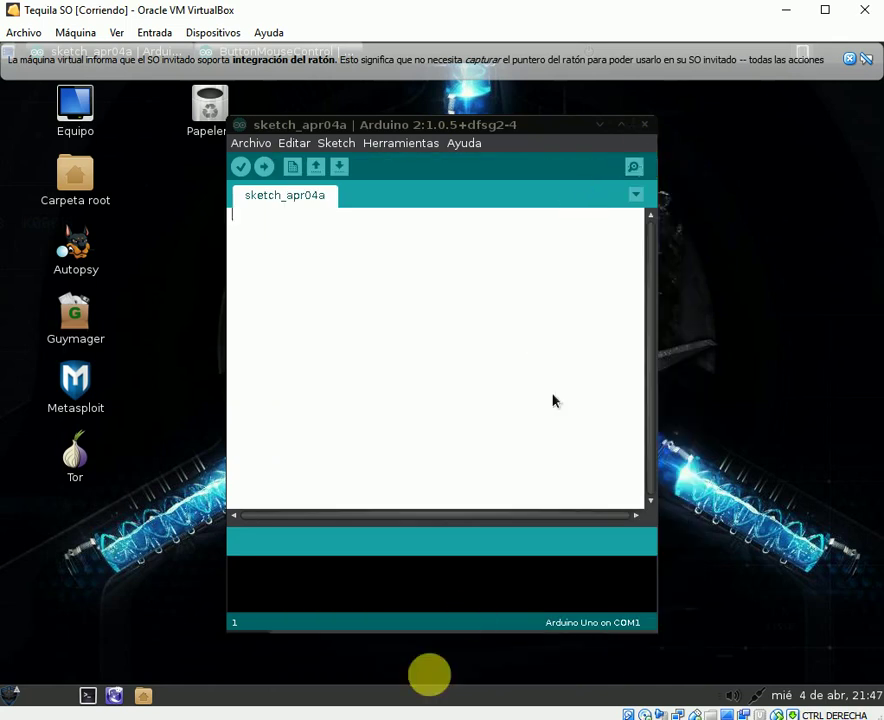
{"action": "key", "text": "ctrl+w"}
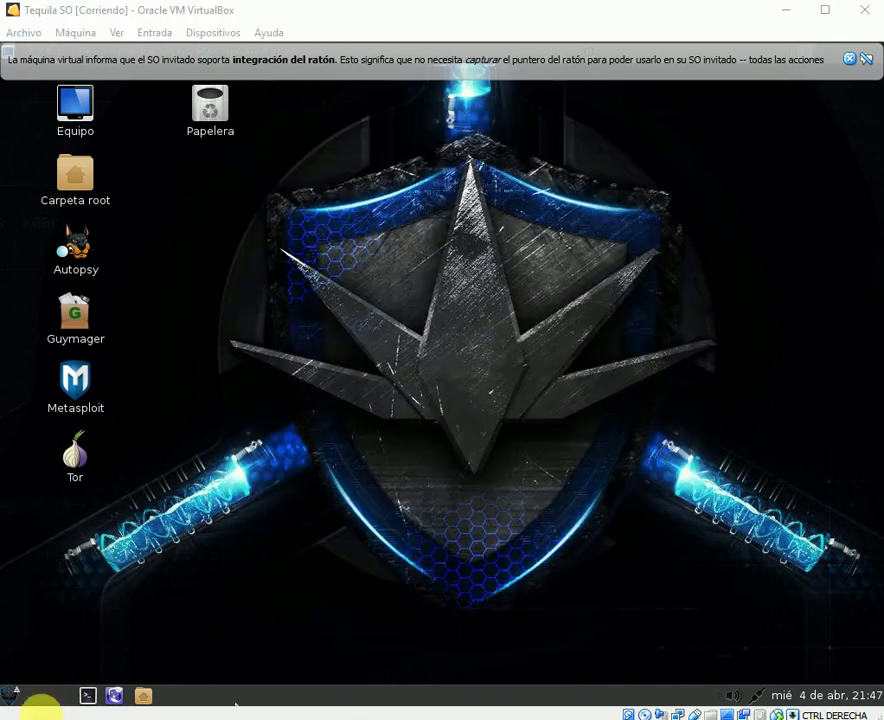
- Look through the installed office applications and launch the second Analizador de uso de disco from the system tools
{"action": "left_click", "coordinate": [13, 695]}
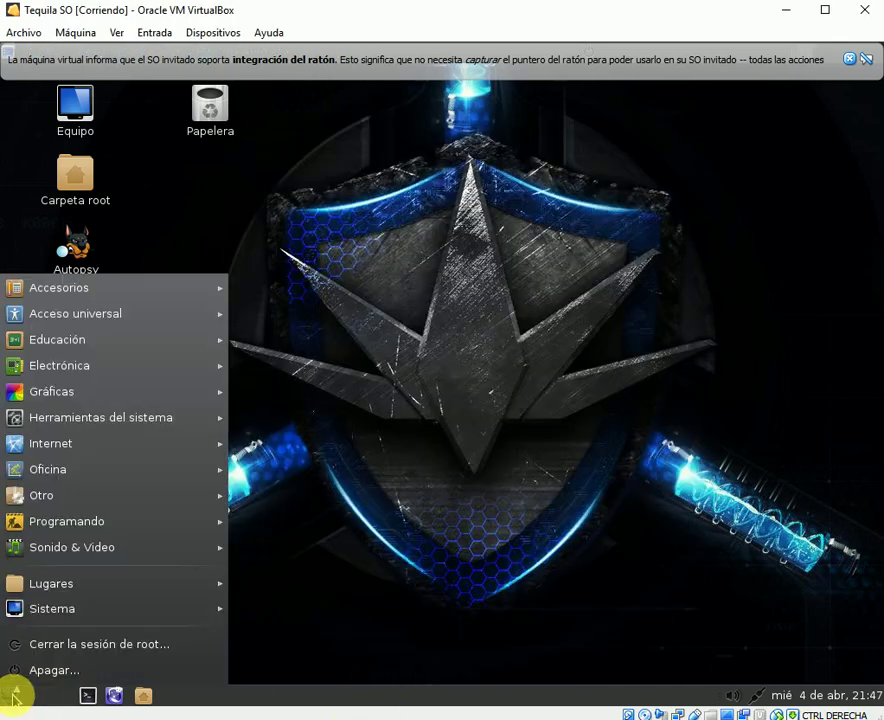
{"action": "mouse_move", "coordinate": [122, 486]}
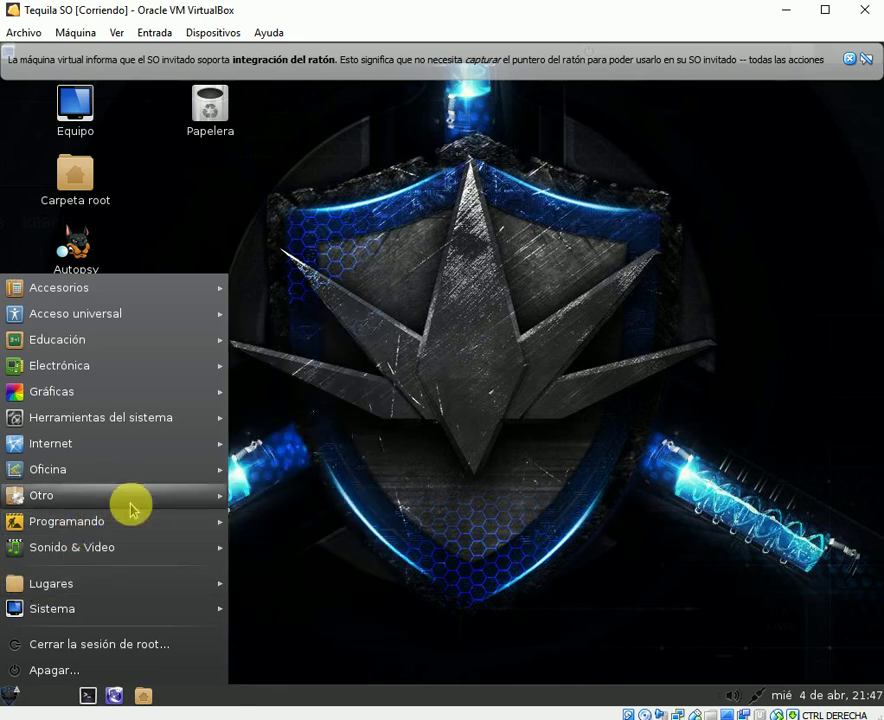
{"action": "mouse_move", "coordinate": [124, 514]}
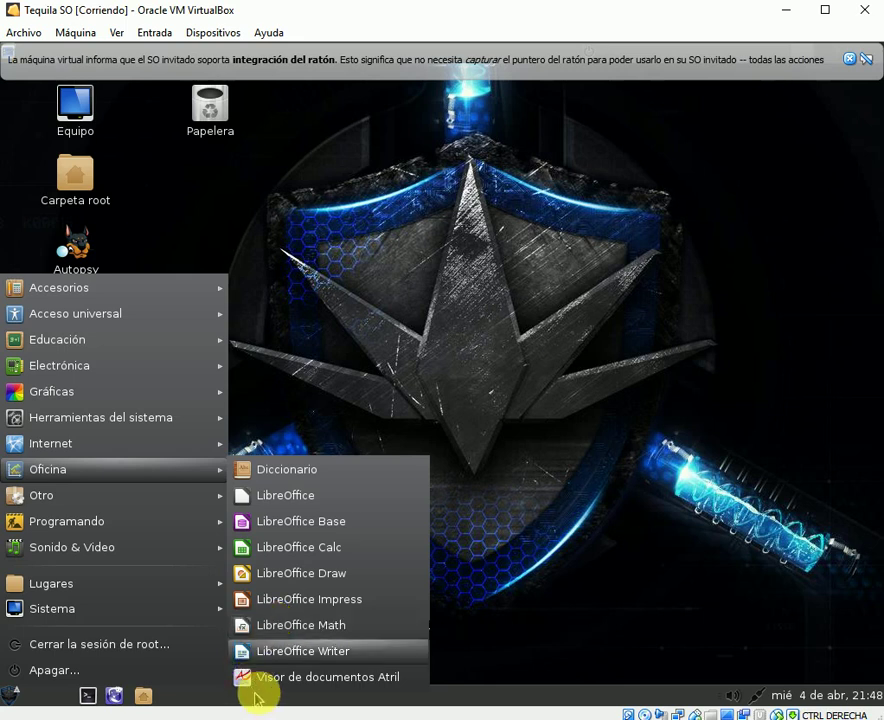
{"action": "mouse_move", "coordinate": [124, 445]}
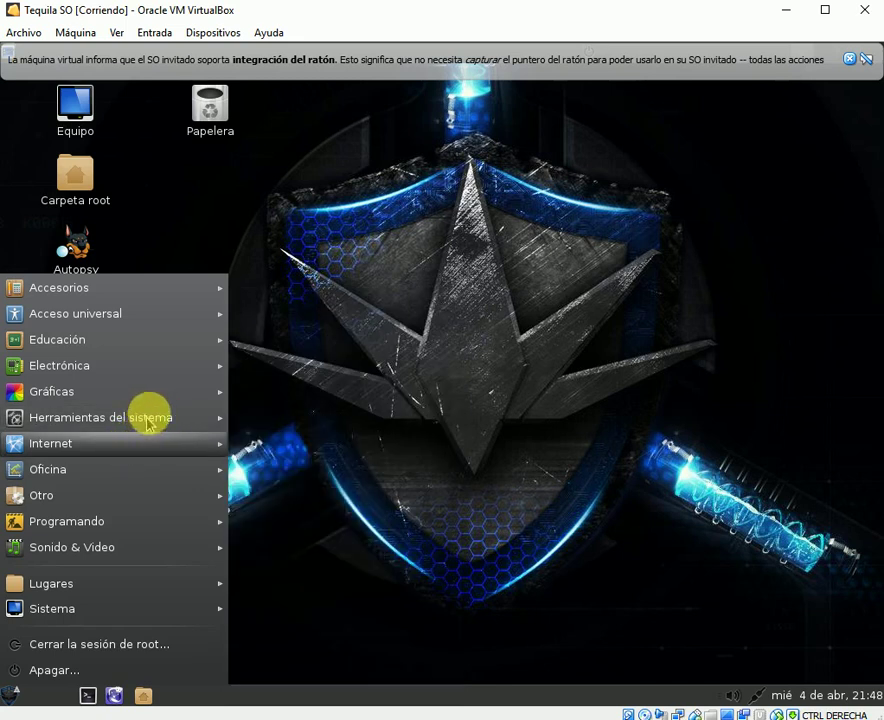
{"action": "mouse_move", "coordinate": [148, 420]}
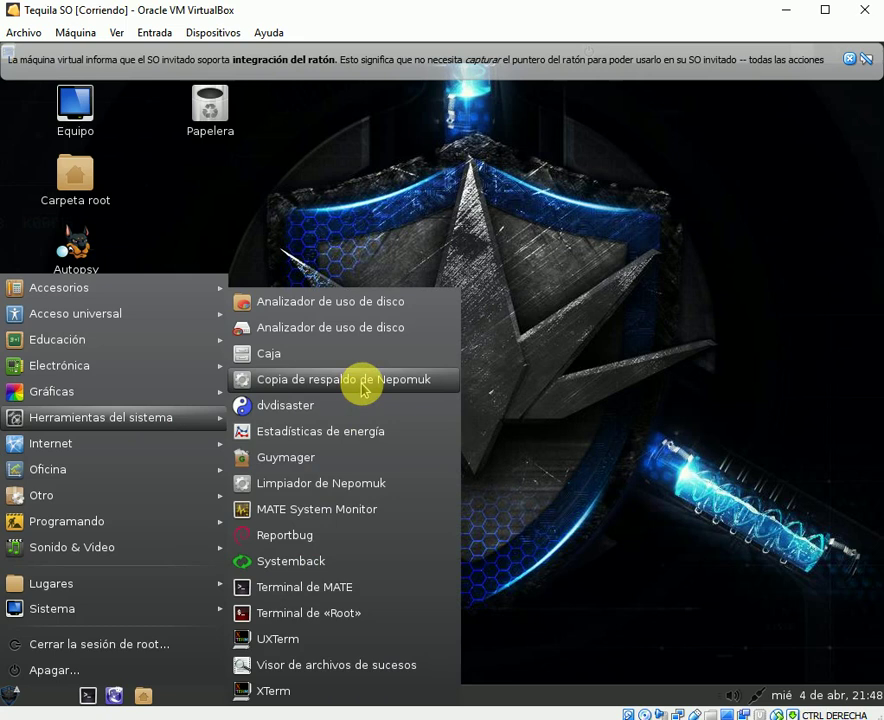
{"action": "left_click", "coordinate": [375, 333]}
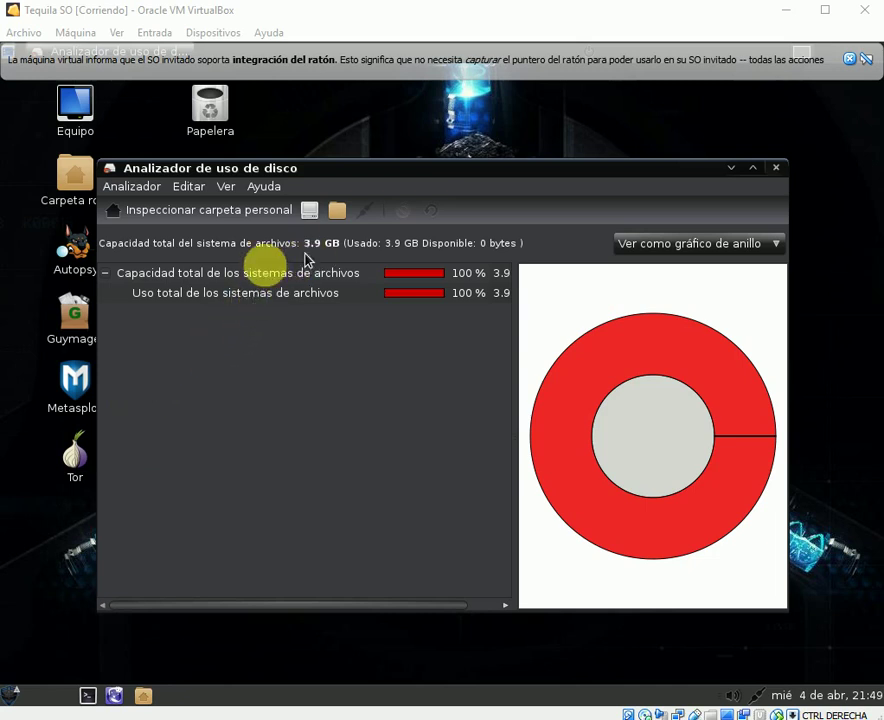
- Scan the personal folder's disk usage, review the size of each subfolder, and close the disk usage analyzer
{"action": "left_click", "coordinate": [176, 212]}
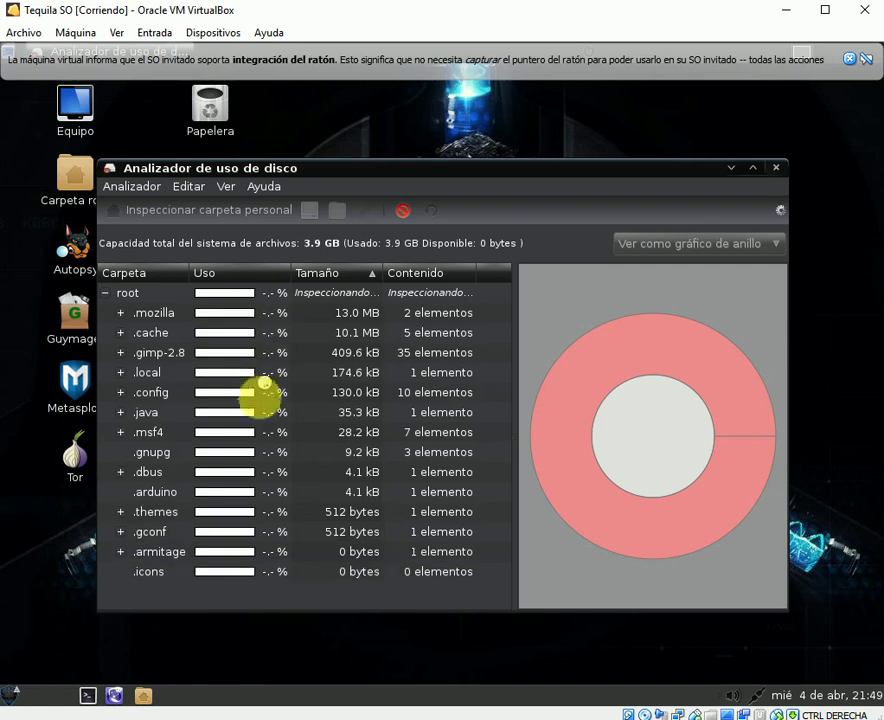
{"action": "scroll", "coordinate": [256, 410], "scroll_direction": "down", "scroll_amount": 1}
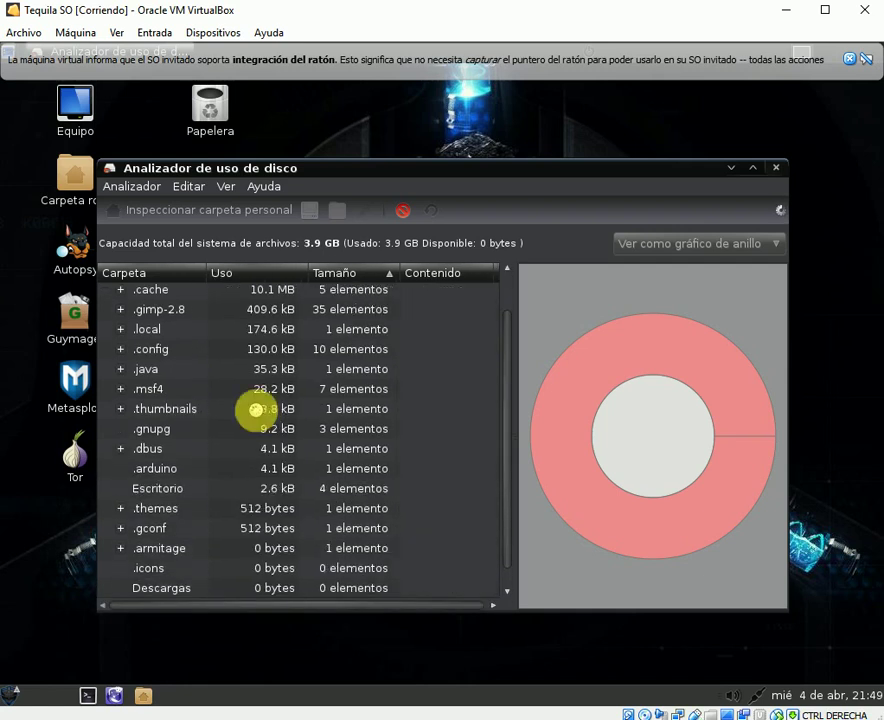
{"action": "scroll", "coordinate": [256, 410], "scroll_direction": "down", "scroll_amount": 3}
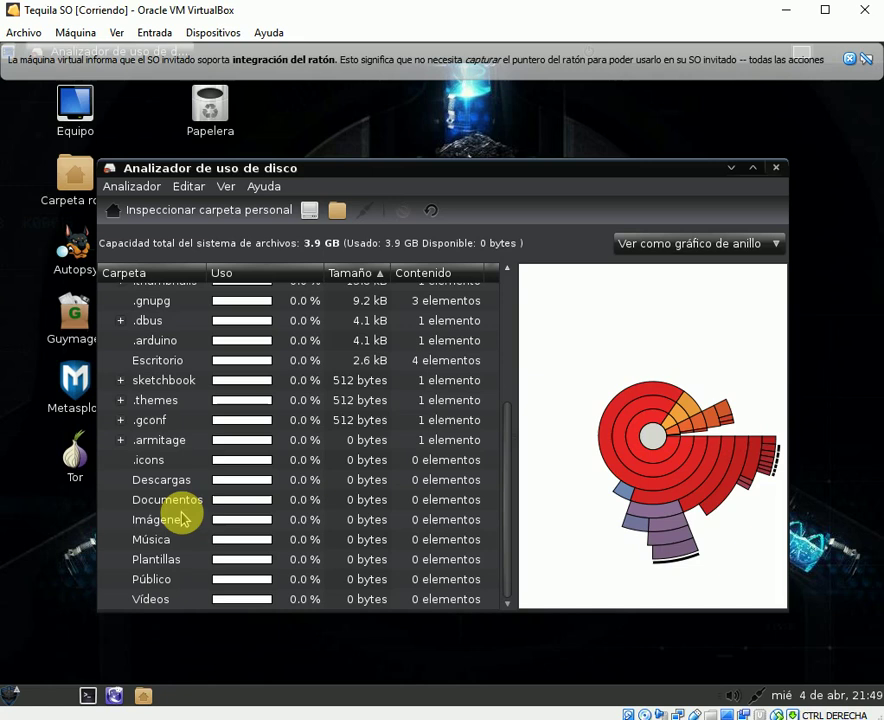
{"action": "scroll", "coordinate": [181, 517], "scroll_direction": "up", "scroll_amount": 5}
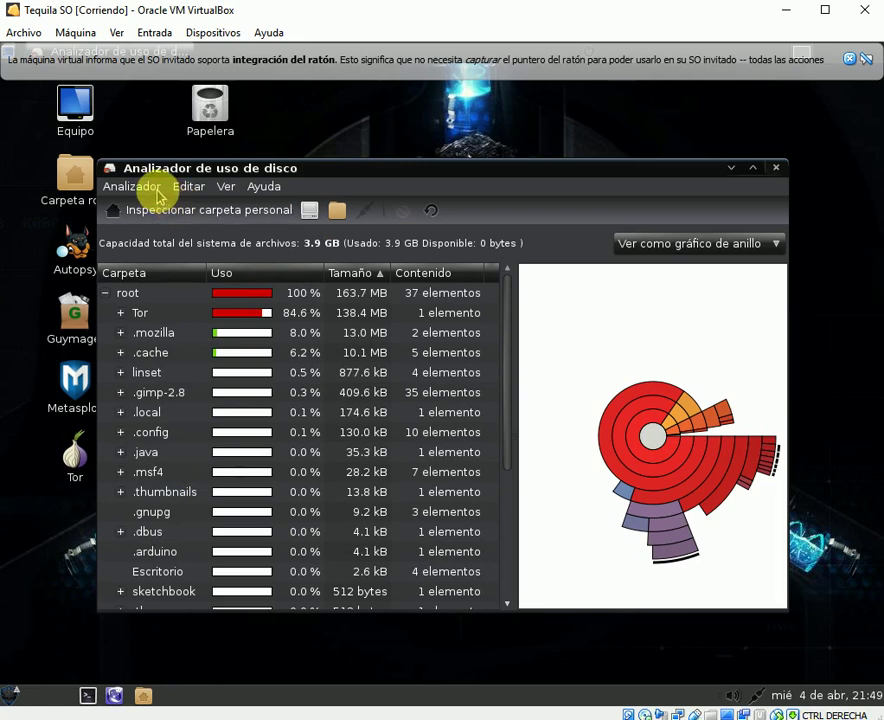
{"action": "left_click", "coordinate": [131, 186]}
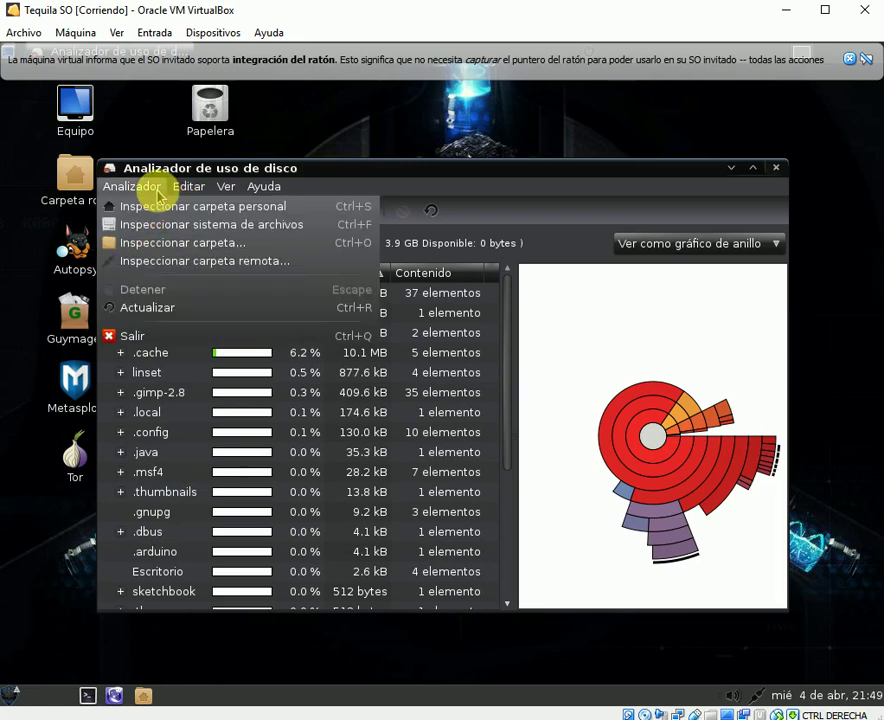
{"action": "mouse_move", "coordinate": [174, 191]}
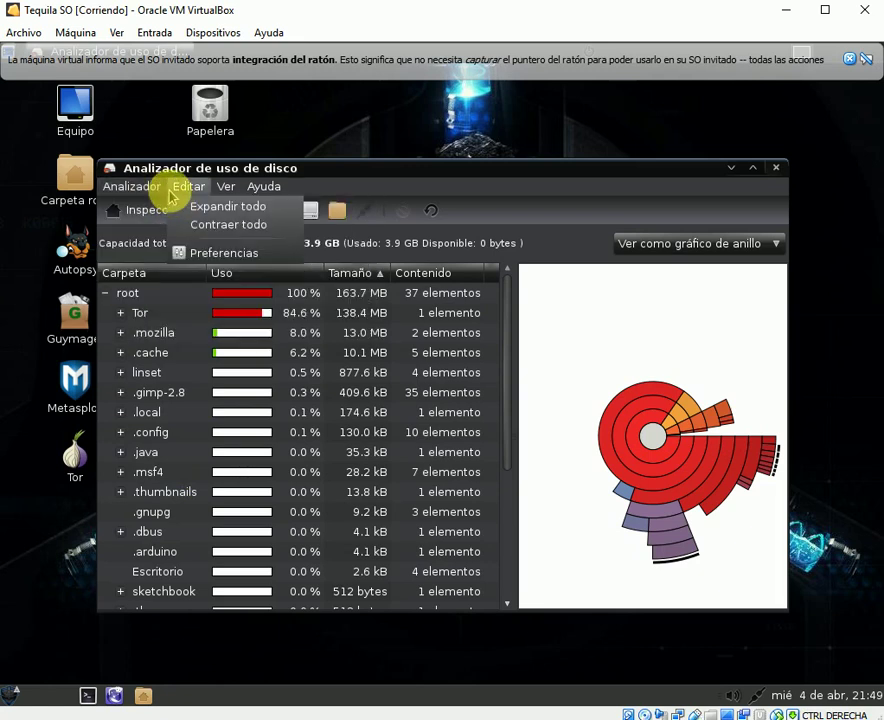
{"action": "left_click", "coordinate": [778, 173]}
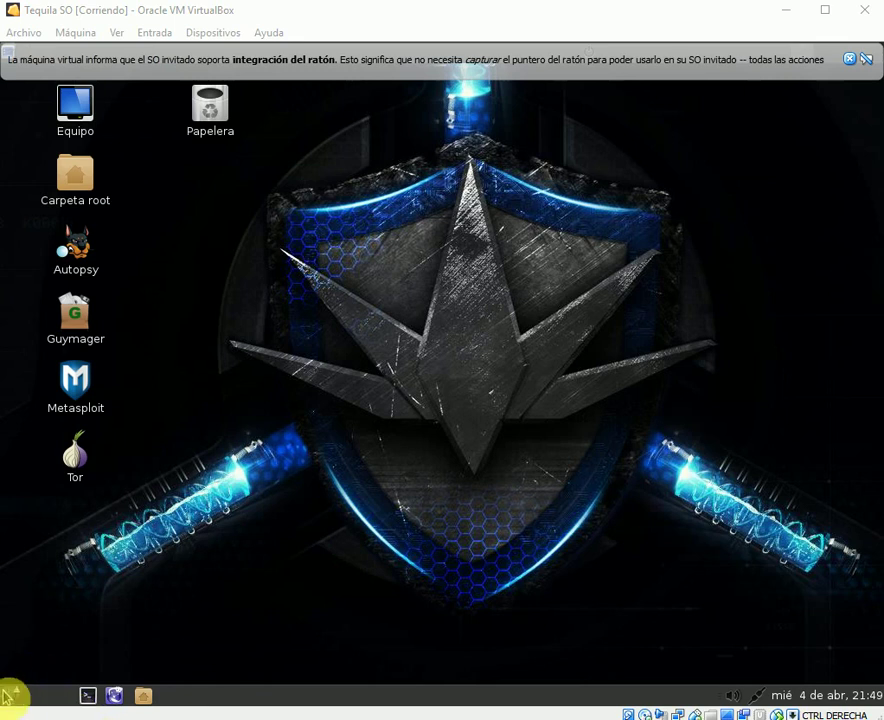
- Browse the installed applications by category, covering system tools, electronics, education and accessories, and close the application list
{"action": "left_click", "coordinate": [8, 692]}
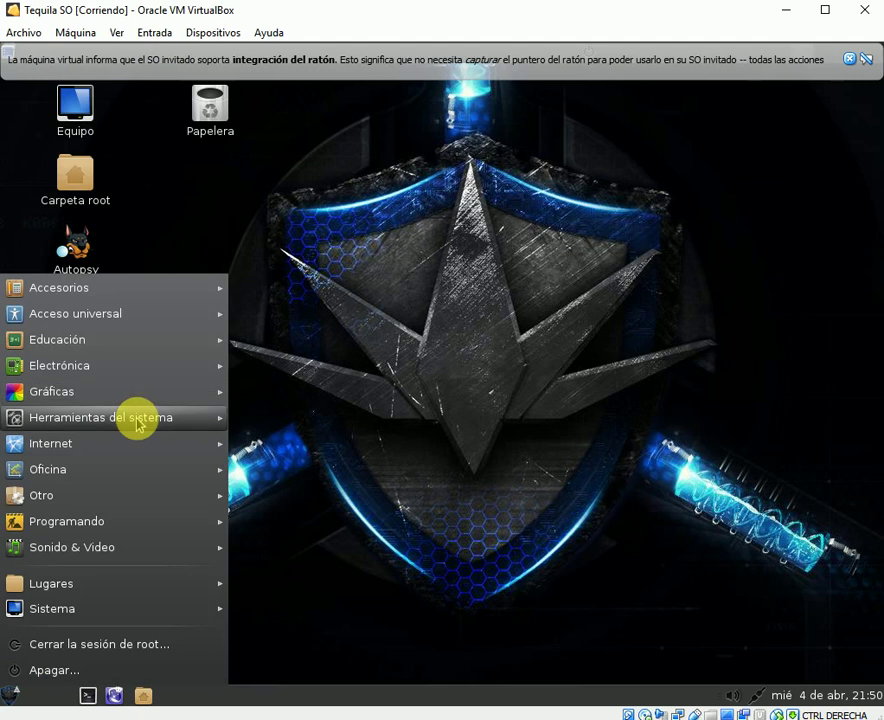
{"action": "mouse_move", "coordinate": [137, 418]}
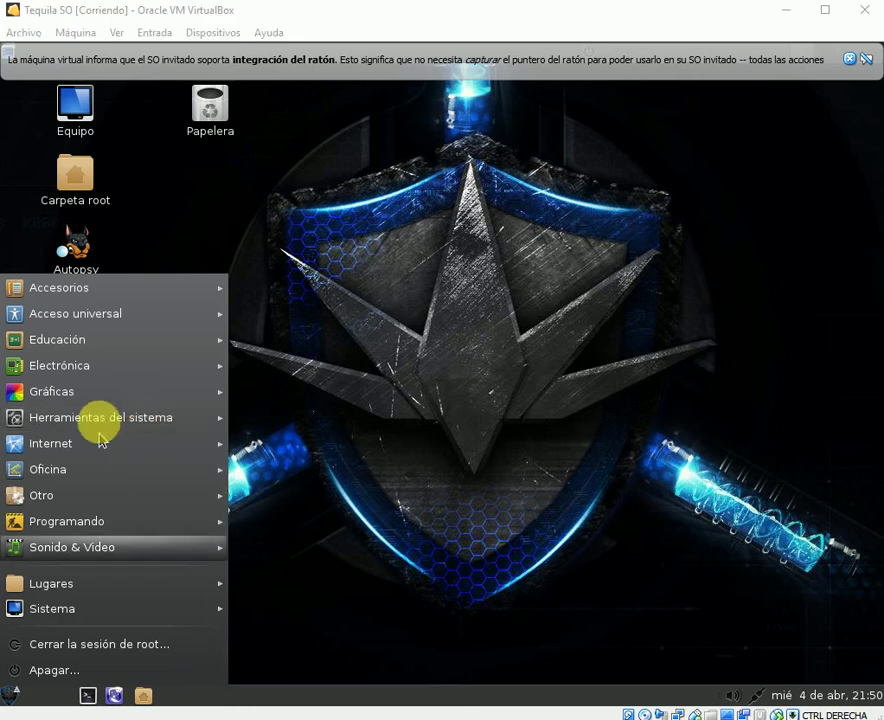
{"action": "left_click", "coordinate": [110, 402]}
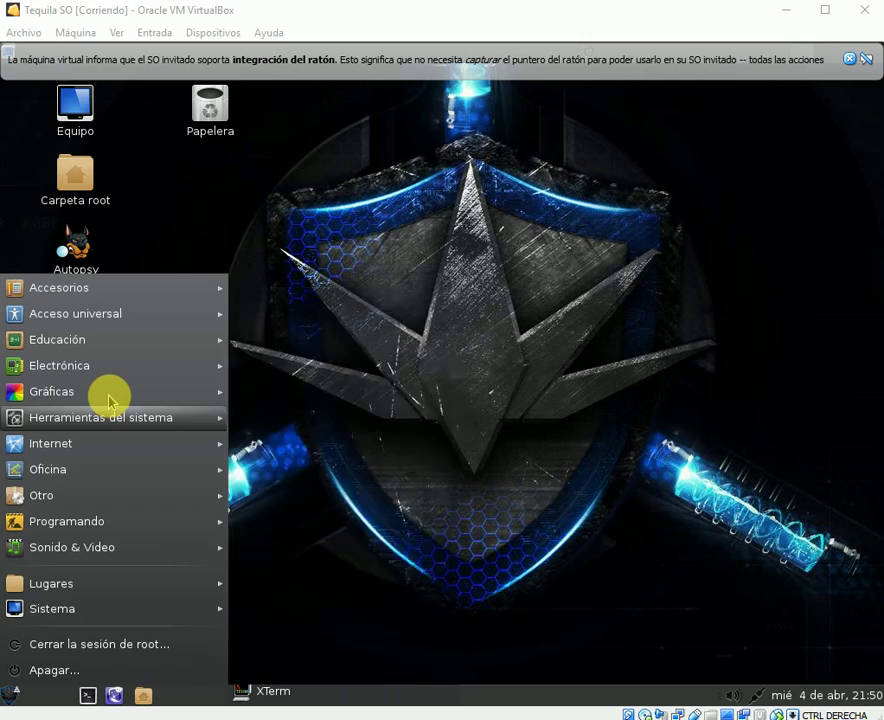
{"action": "mouse_move", "coordinate": [108, 397]}
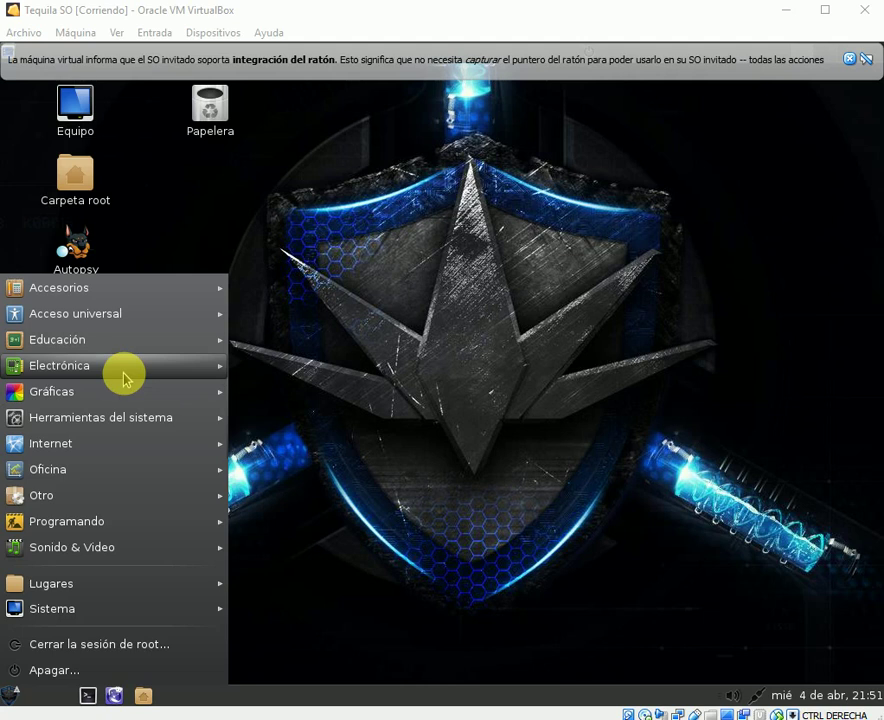
{"action": "mouse_move", "coordinate": [125, 378]}
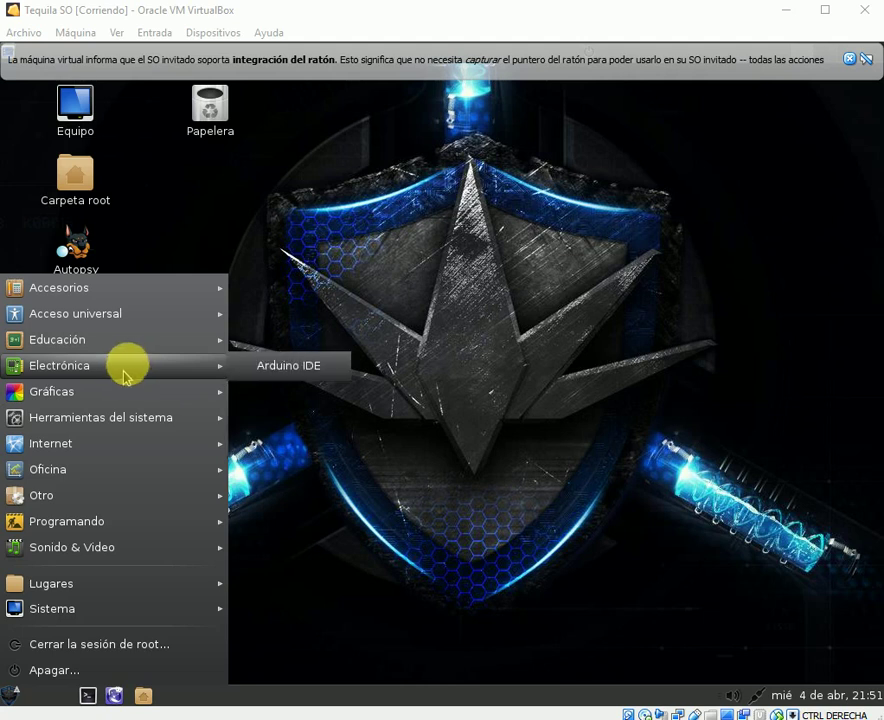
{"action": "mouse_move", "coordinate": [136, 347]}
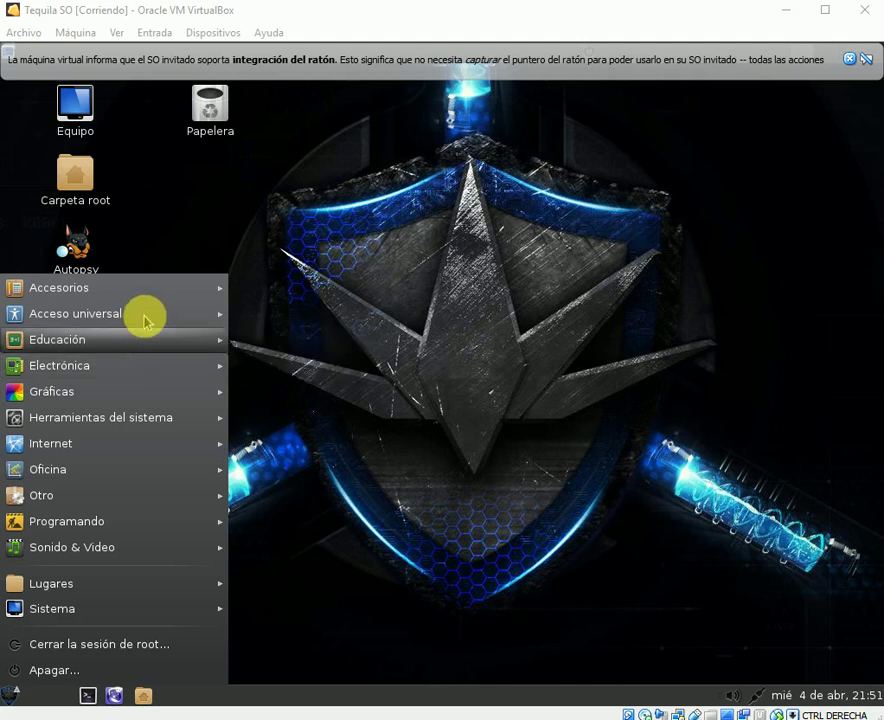
{"action": "mouse_move", "coordinate": [144, 320]}
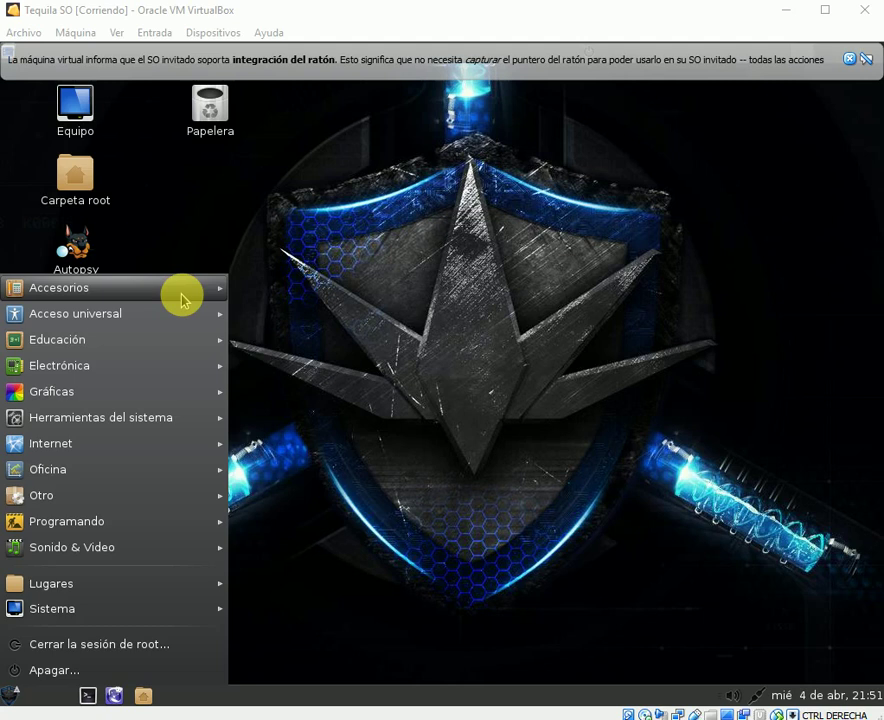
{"action": "mouse_move", "coordinate": [182, 298]}
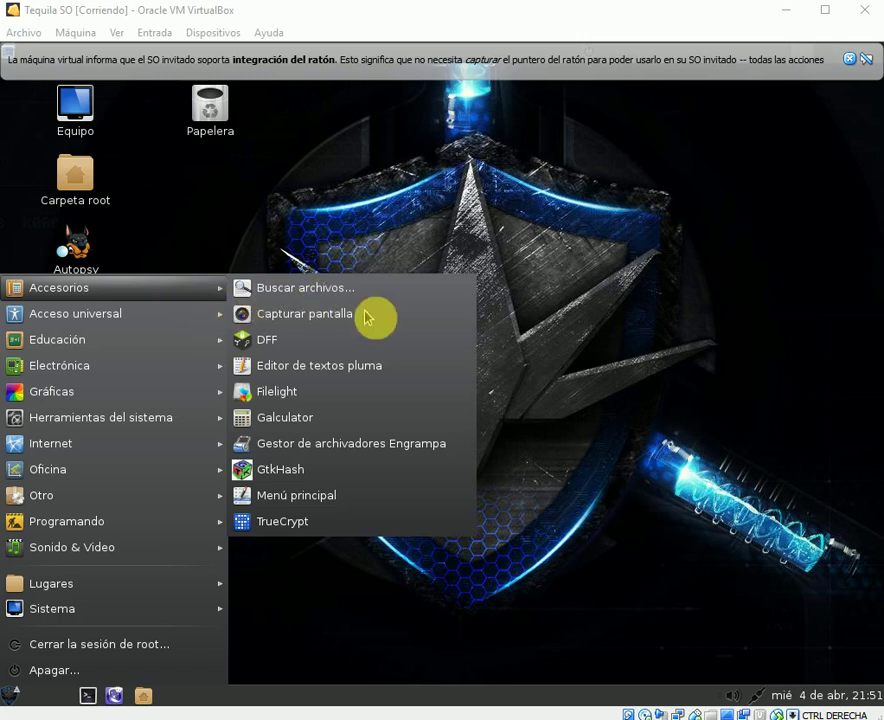
{"action": "left_click", "coordinate": [575, 378]}
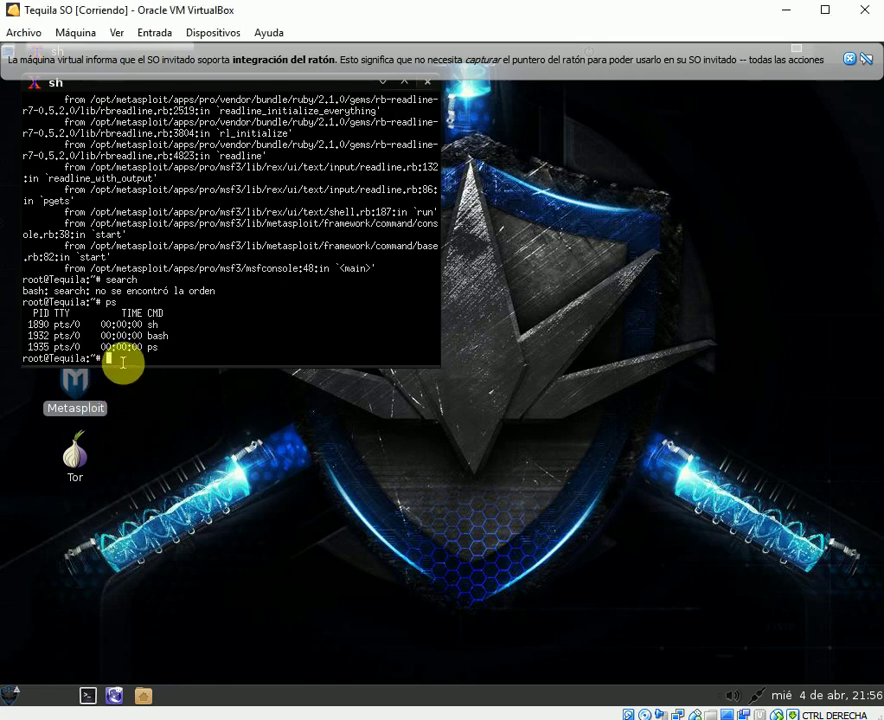
- Try the command search dns in the Metasploit shell window and list the running processes with ps
{"action": "type", "text": "search dns"}
{"action": "key", "text": "Return"}
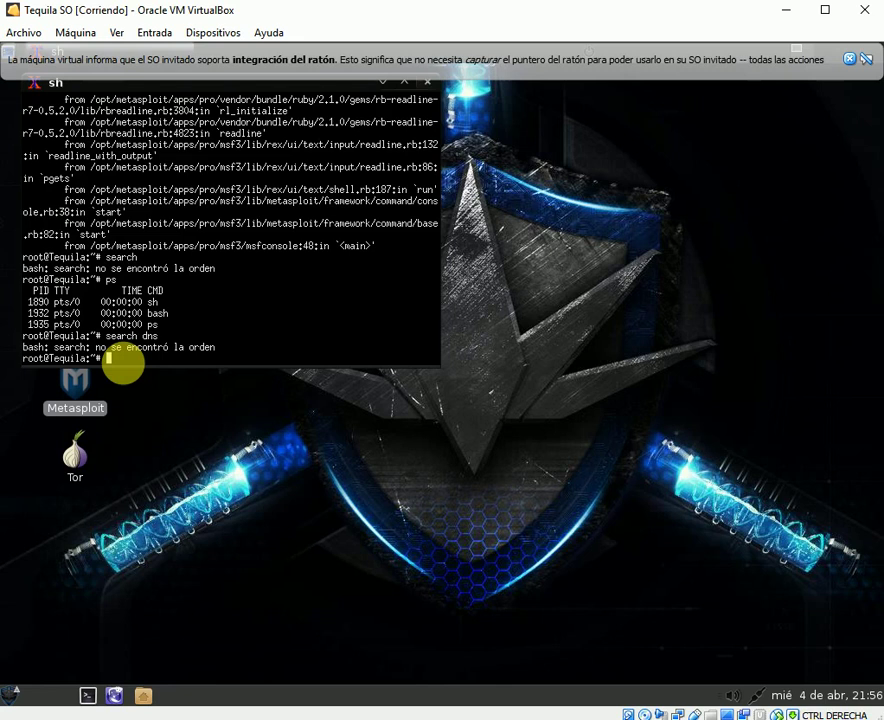
{"action": "type", "text": "ps"}
{"action": "key", "text": "Return"}
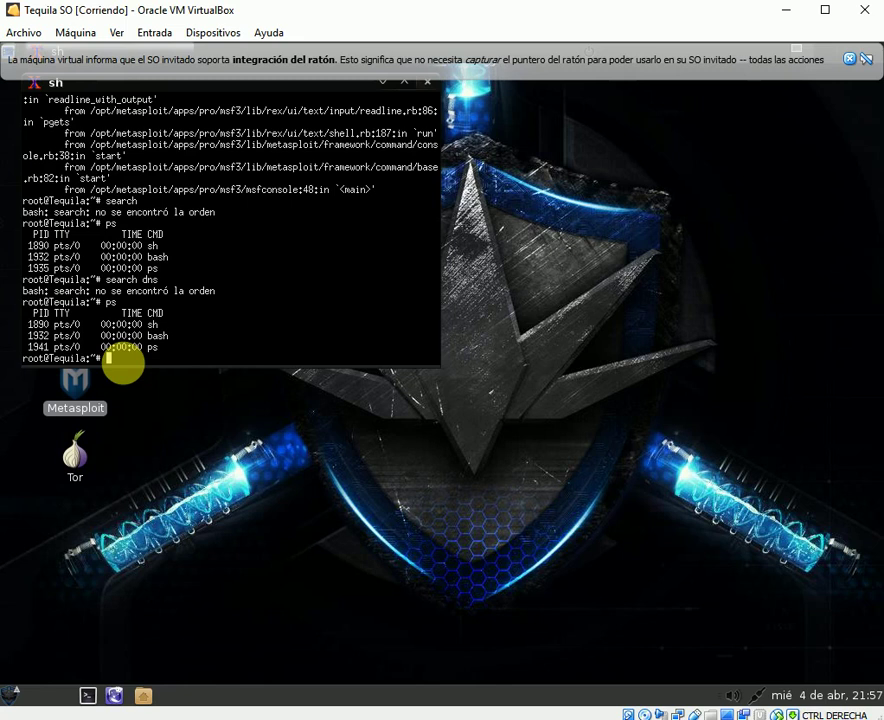
- Print the shell's working directory with pwd and list its contents with ls
{"action": "type", "text": "pwd"}
{"action": "key", "text": "Return"}
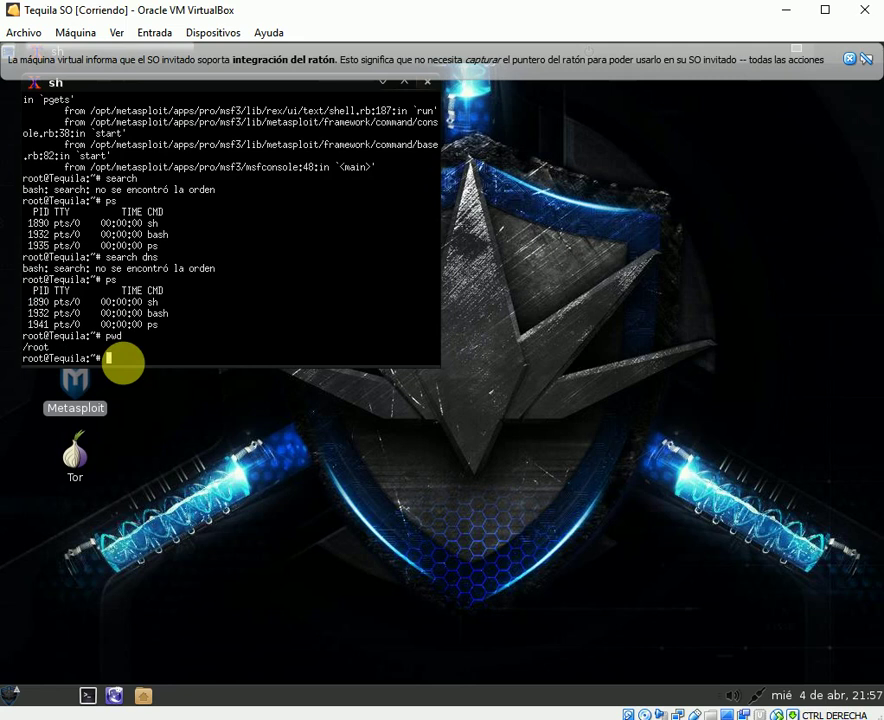
{"action": "type", "text": "ls"}
{"action": "key", "text": "Return"}
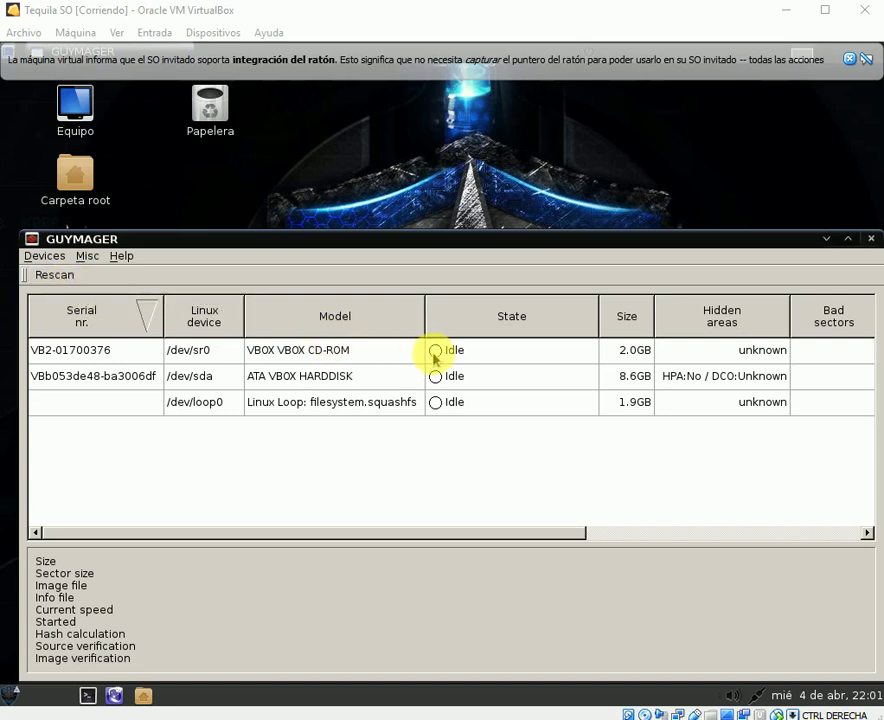
- Check the size details of the VBOX CD-ROM and /dev/sda in Guymager, read through the /dev/sda device information and close it
{"action": "left_click", "coordinate": [400, 355]}
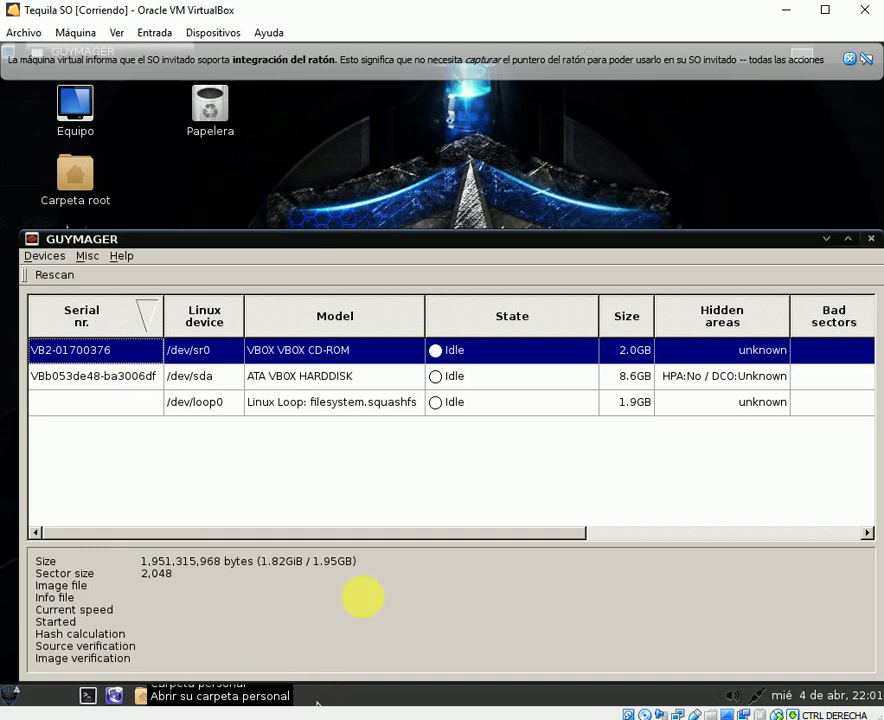
{"action": "left_click", "coordinate": [497, 384]}
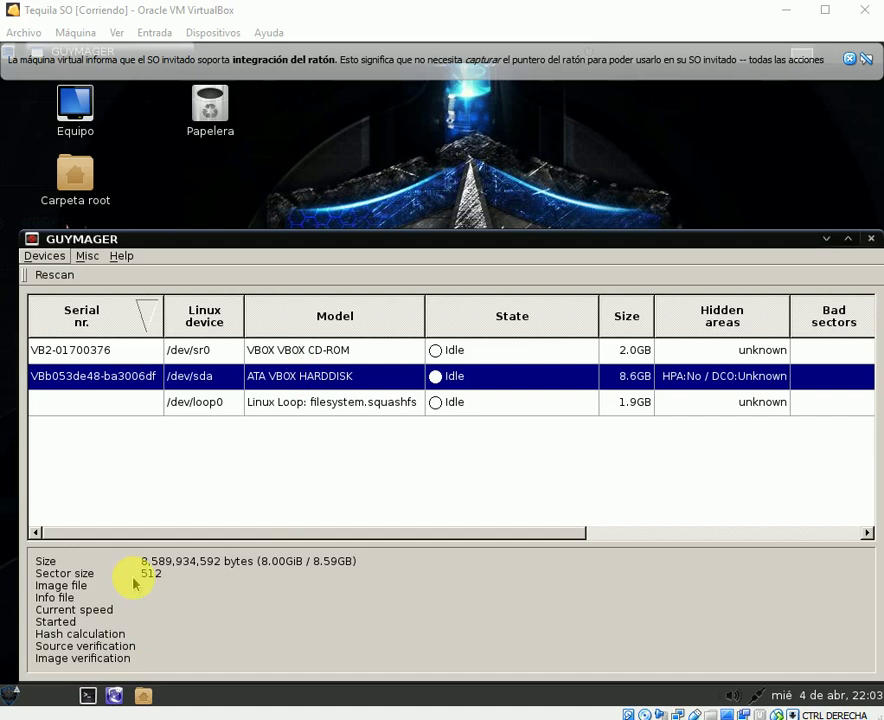
{"action": "right_click", "coordinate": [318, 382]}
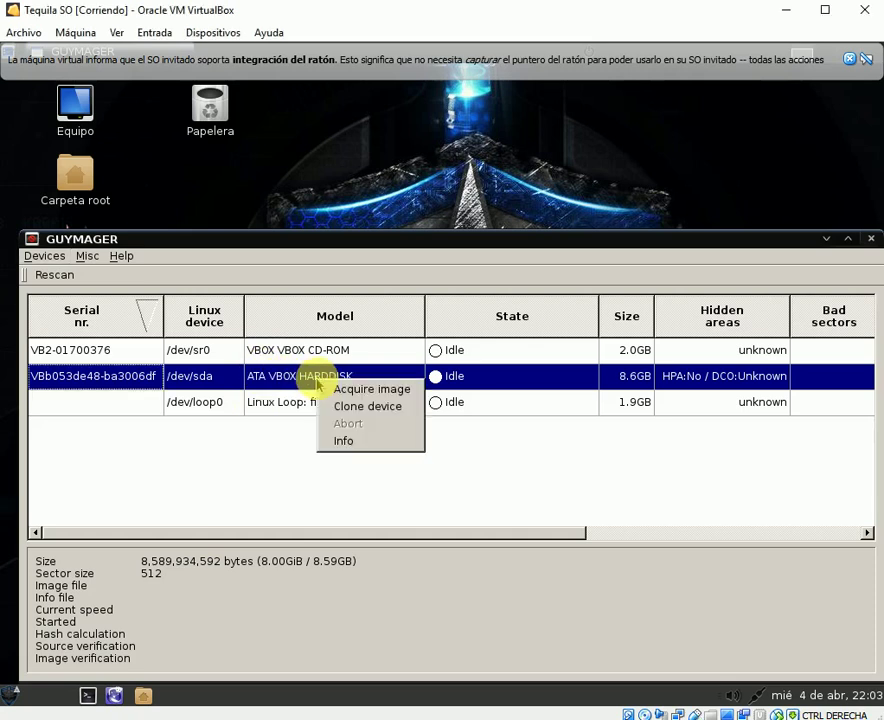
{"action": "left_click", "coordinate": [353, 444]}
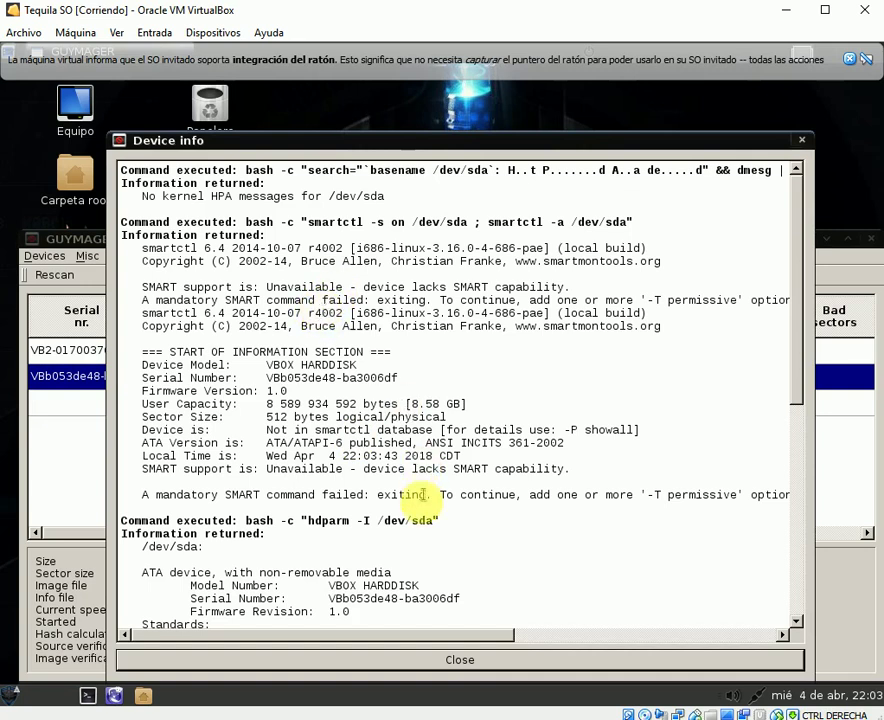
{"action": "scroll", "coordinate": [405, 565], "scroll_direction": "down", "scroll_amount": 4}
{"action": "scroll", "coordinate": [405, 565], "scroll_direction": "down", "scroll_amount": 7}
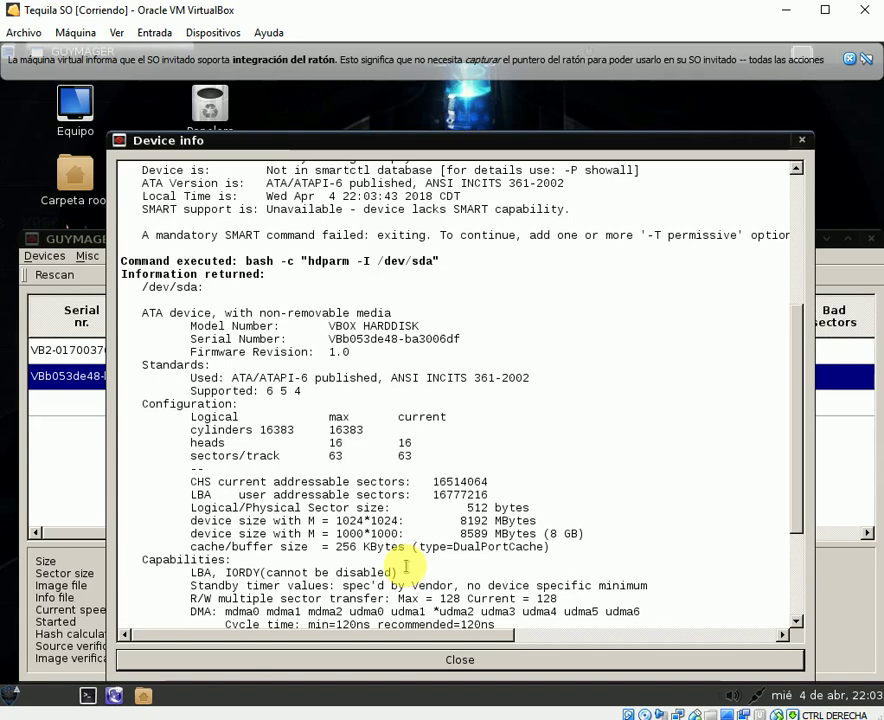
{"action": "left_click", "coordinate": [408, 662]}
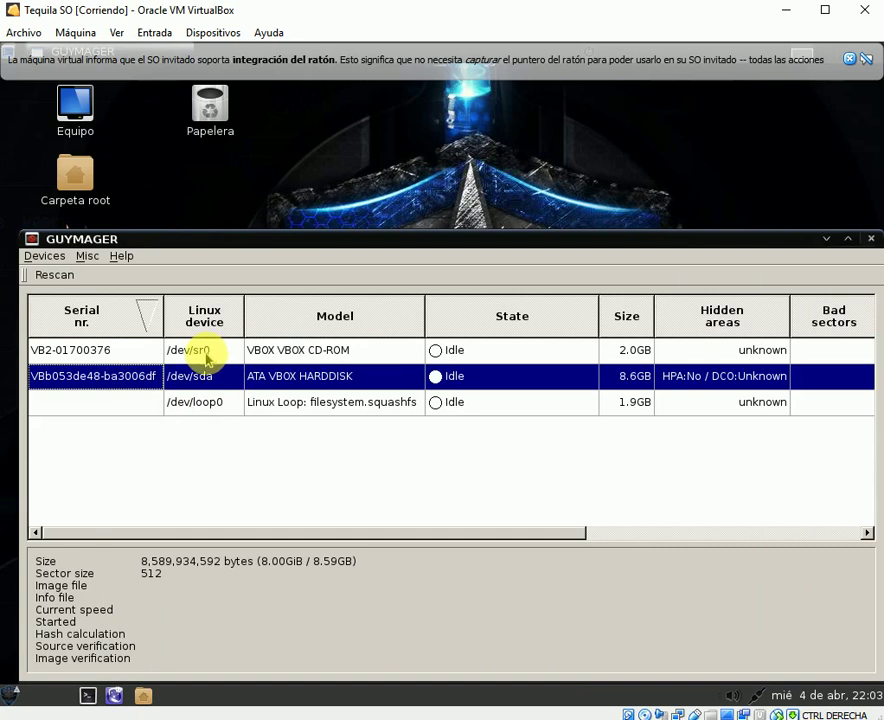
- Start acquiring a Linux dd raw image of /dev/sda named vbox1 into /, with SHA-1 calculation added to MD5, and choose to continue anyway
{"action": "right_click", "coordinate": [254, 375]}
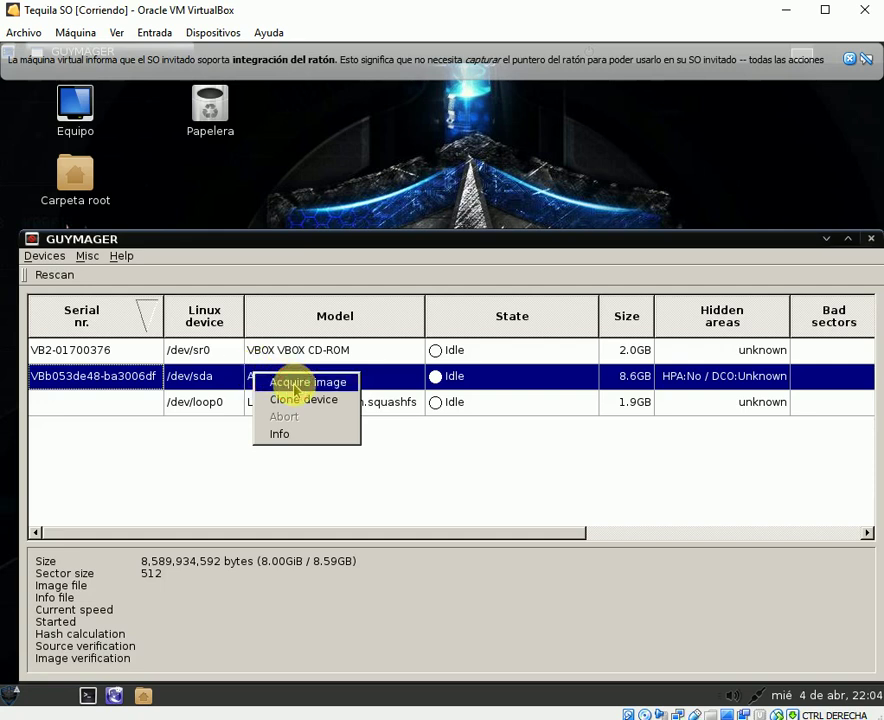
{"action": "left_click", "coordinate": [296, 386]}
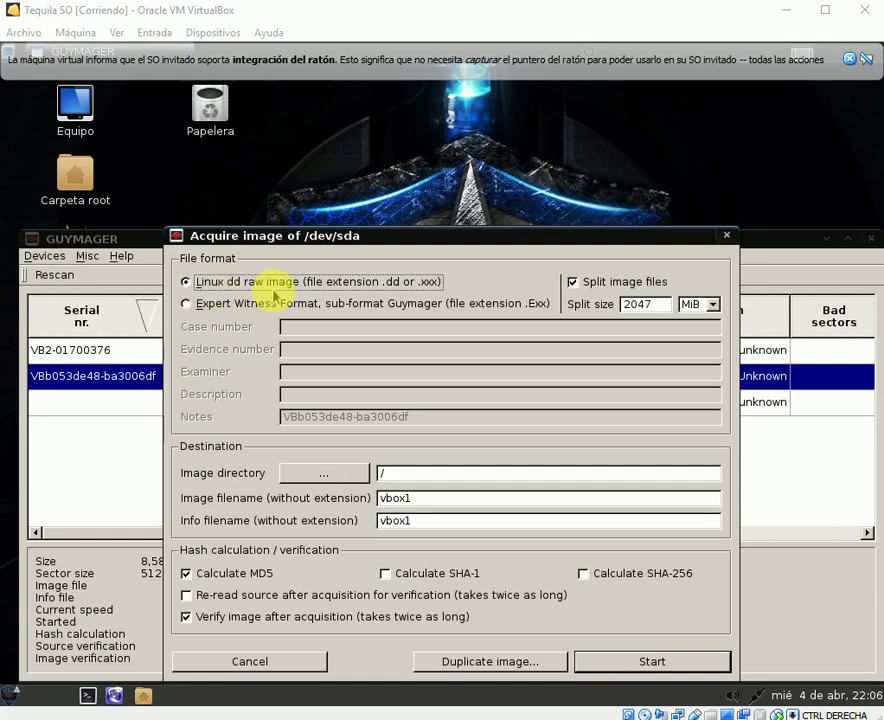
{"action": "left_click", "coordinate": [433, 494]}
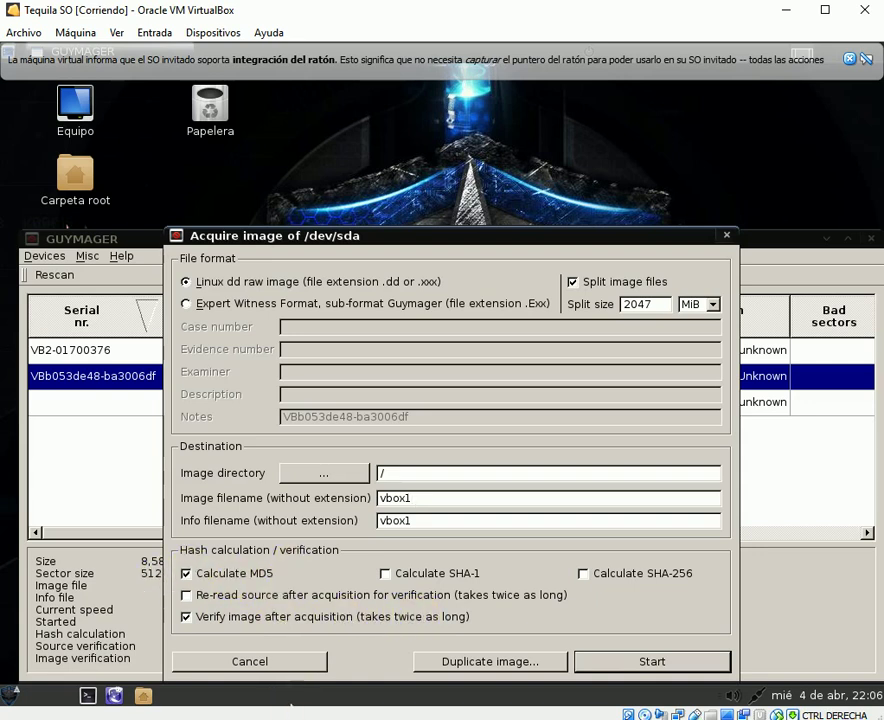
{"action": "left_click", "coordinate": [385, 578]}
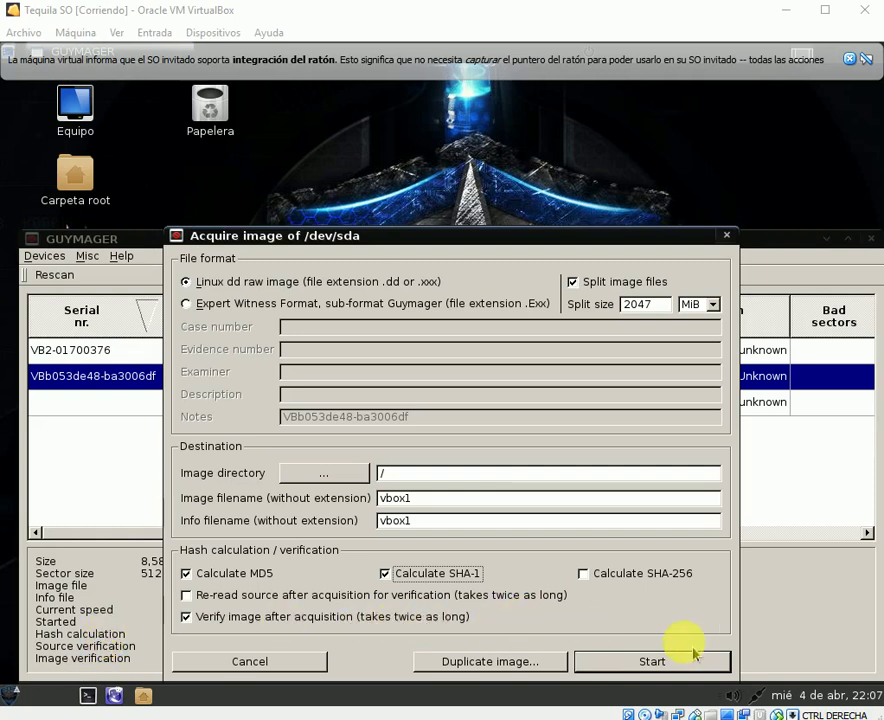
{"action": "left_click", "coordinate": [615, 661]}
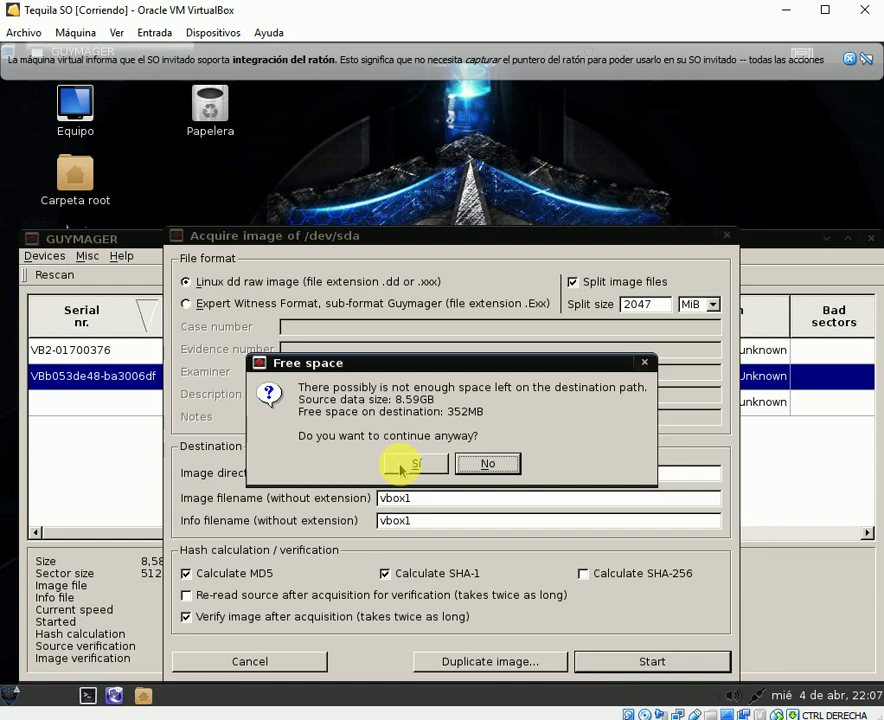
{"action": "left_click", "coordinate": [400, 467]}
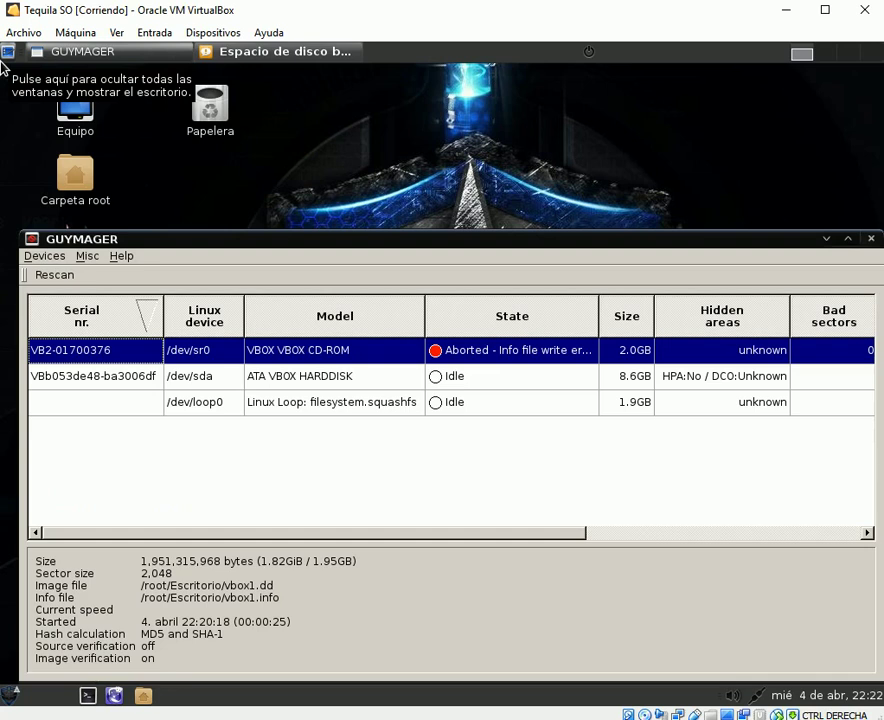
- Open the available device actions for the VBOX CD-ROM at /dev/sr0
{"action": "right_click", "coordinate": [296, 348]}
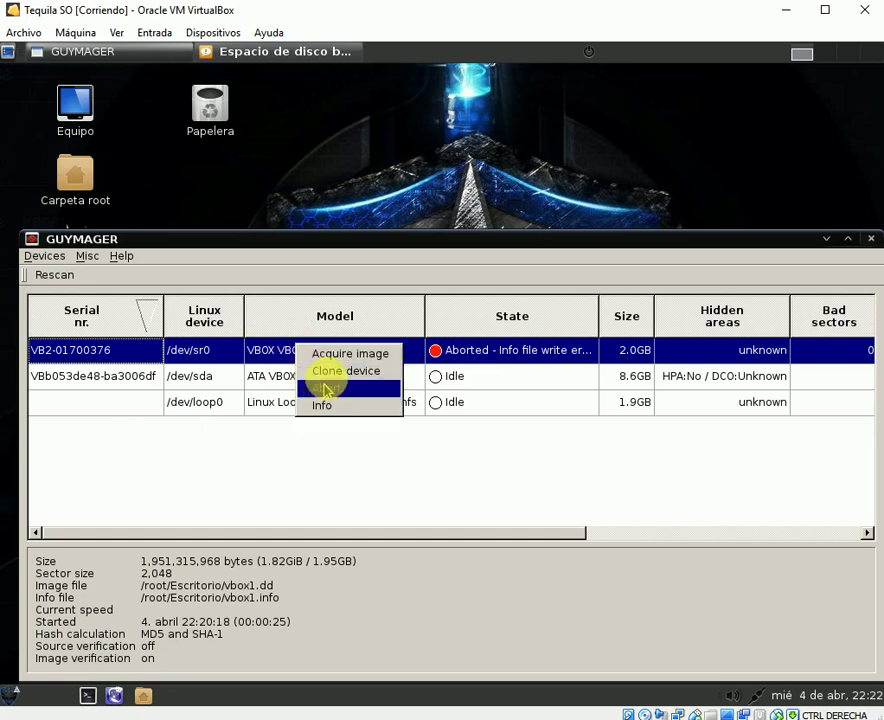